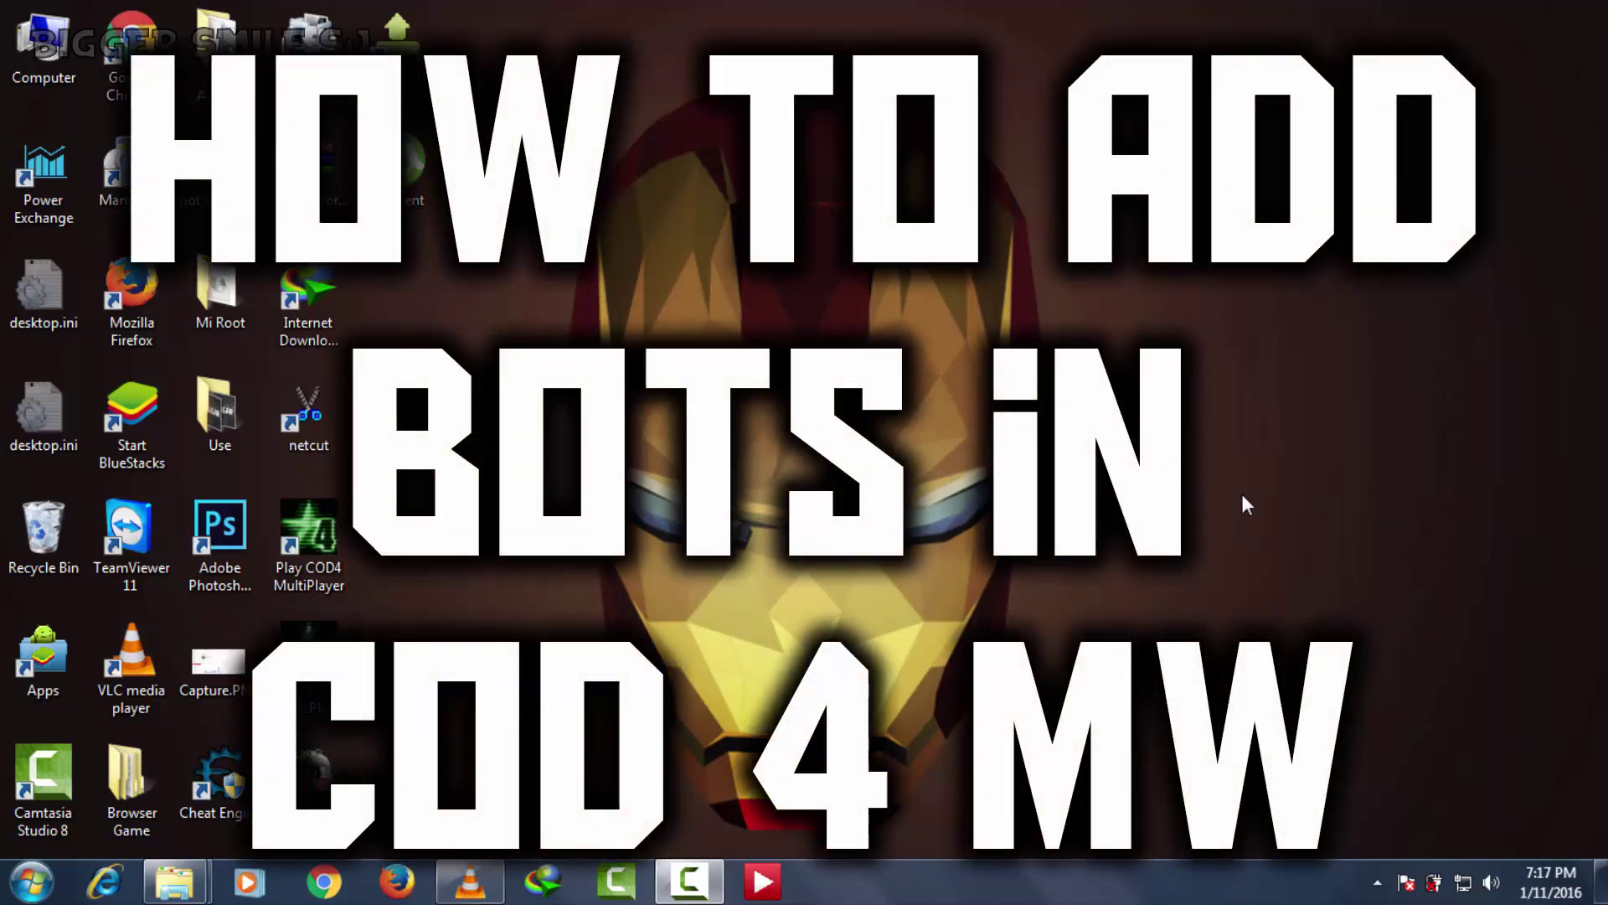
right_click(1225, 411)
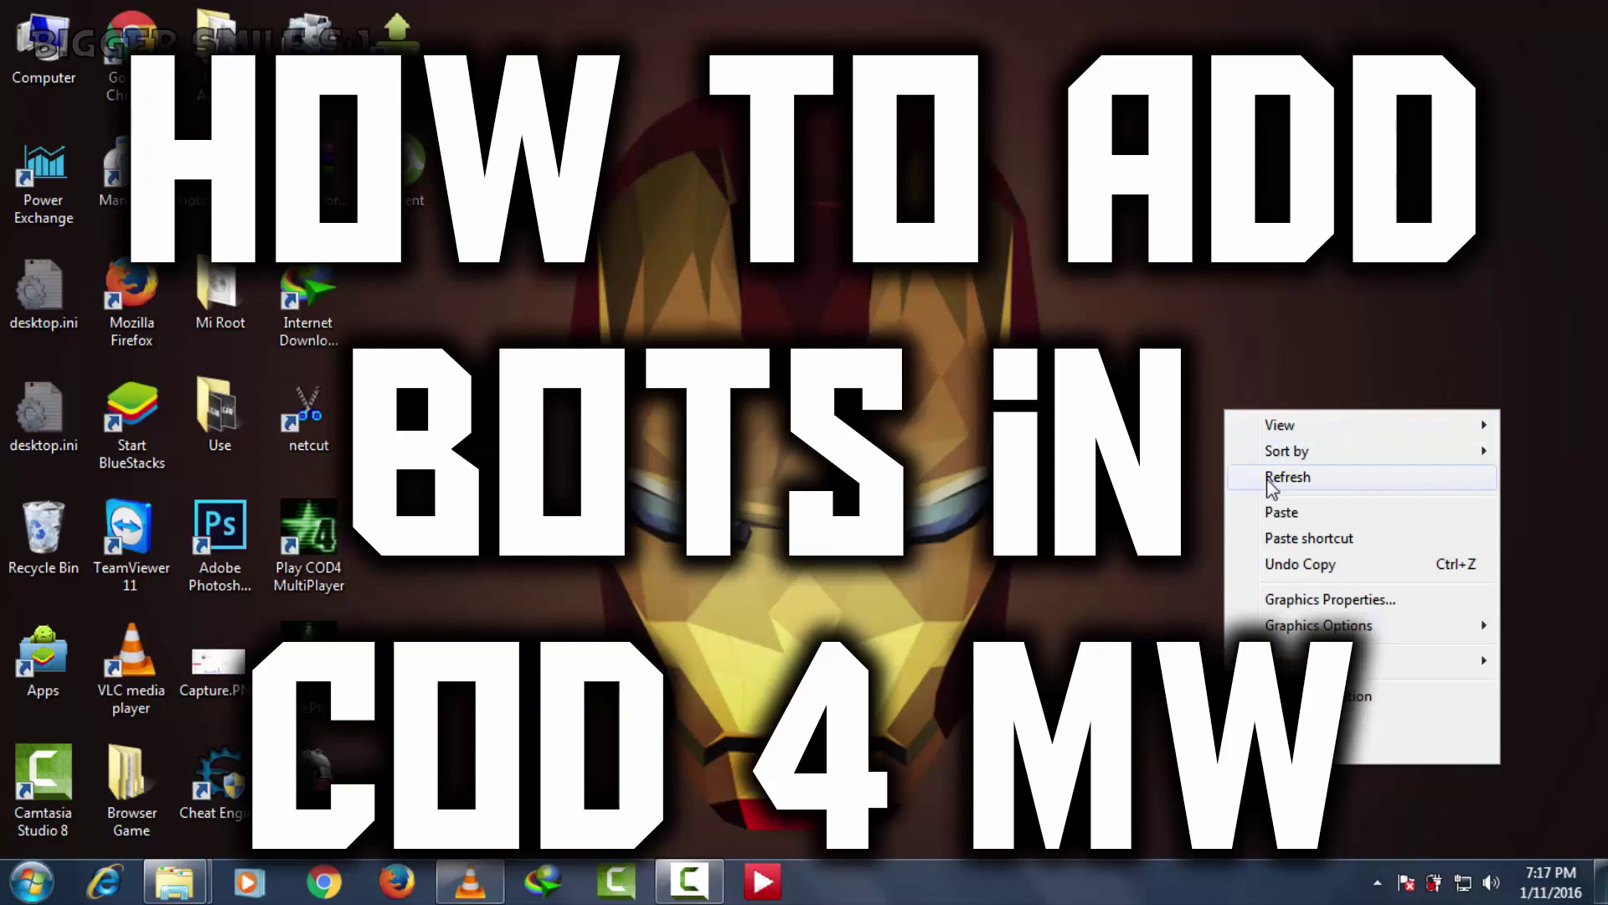
left_click(1273, 480)
right_click(1205, 382)
left_click(1248, 434)
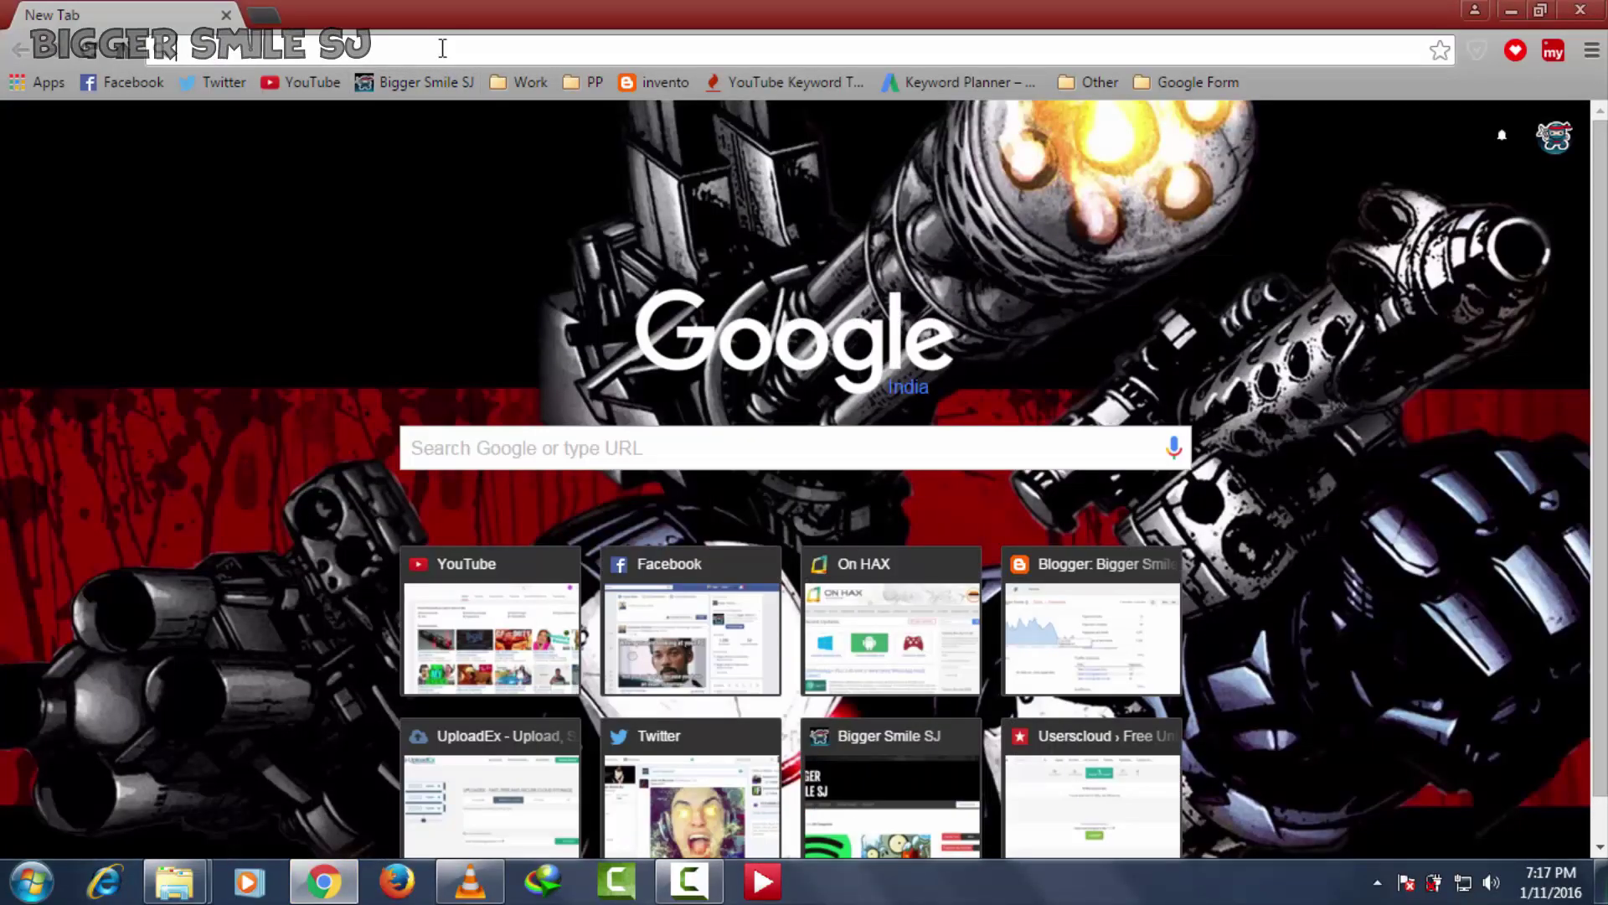
- Search the web for "pezbots cod4", view the PeZBOT 011p download page on Mod DB, and close the browser
type("pe")
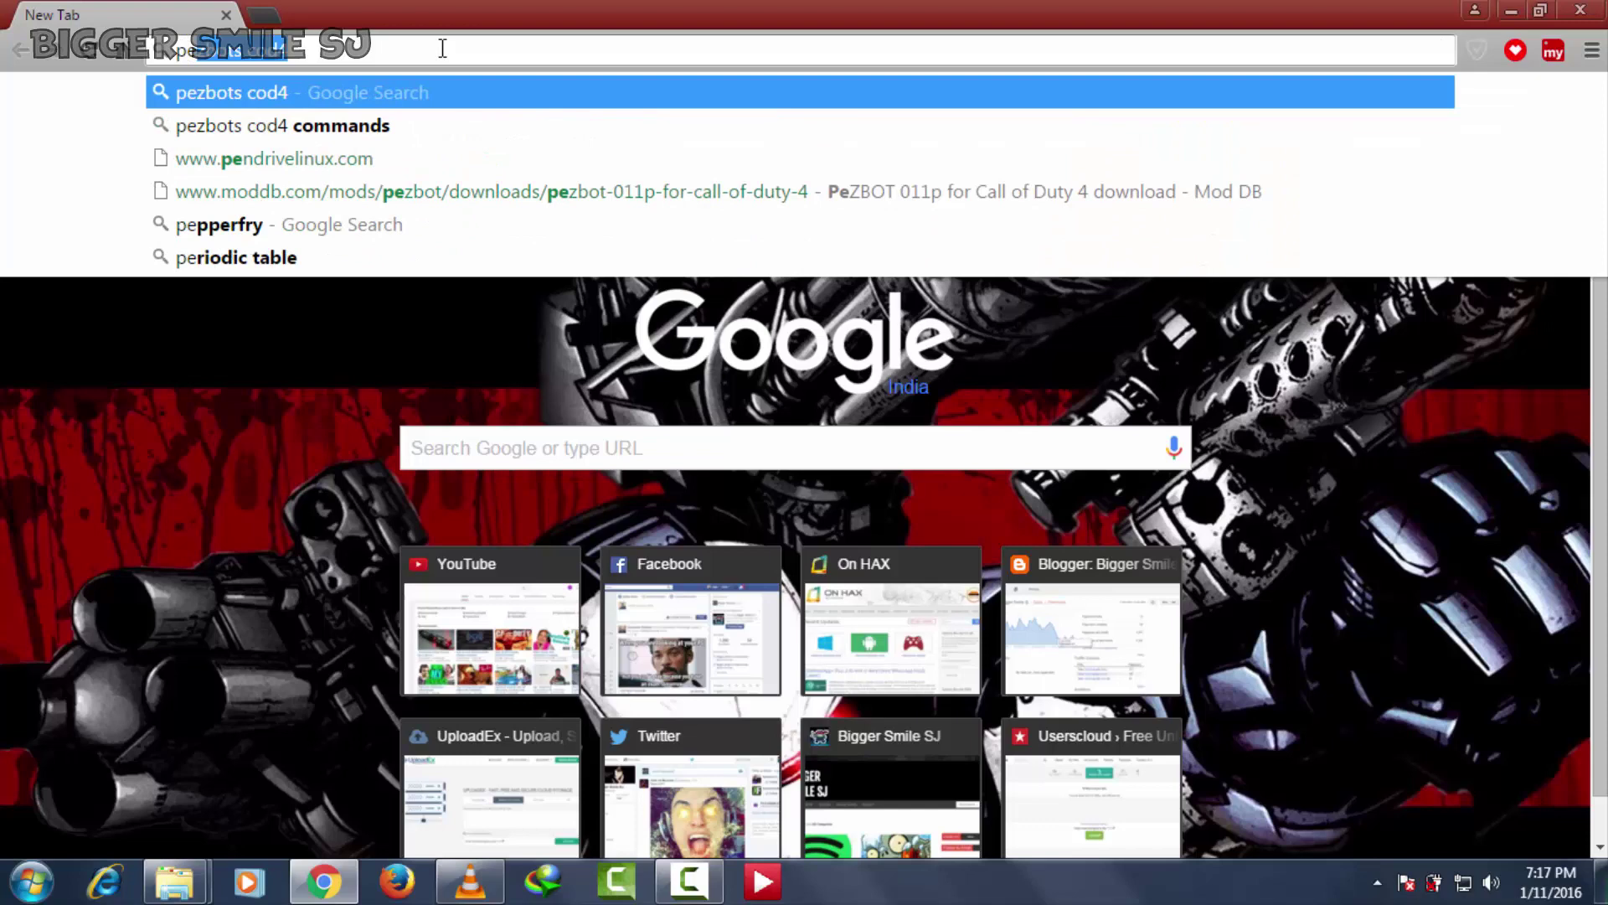
key("Return")
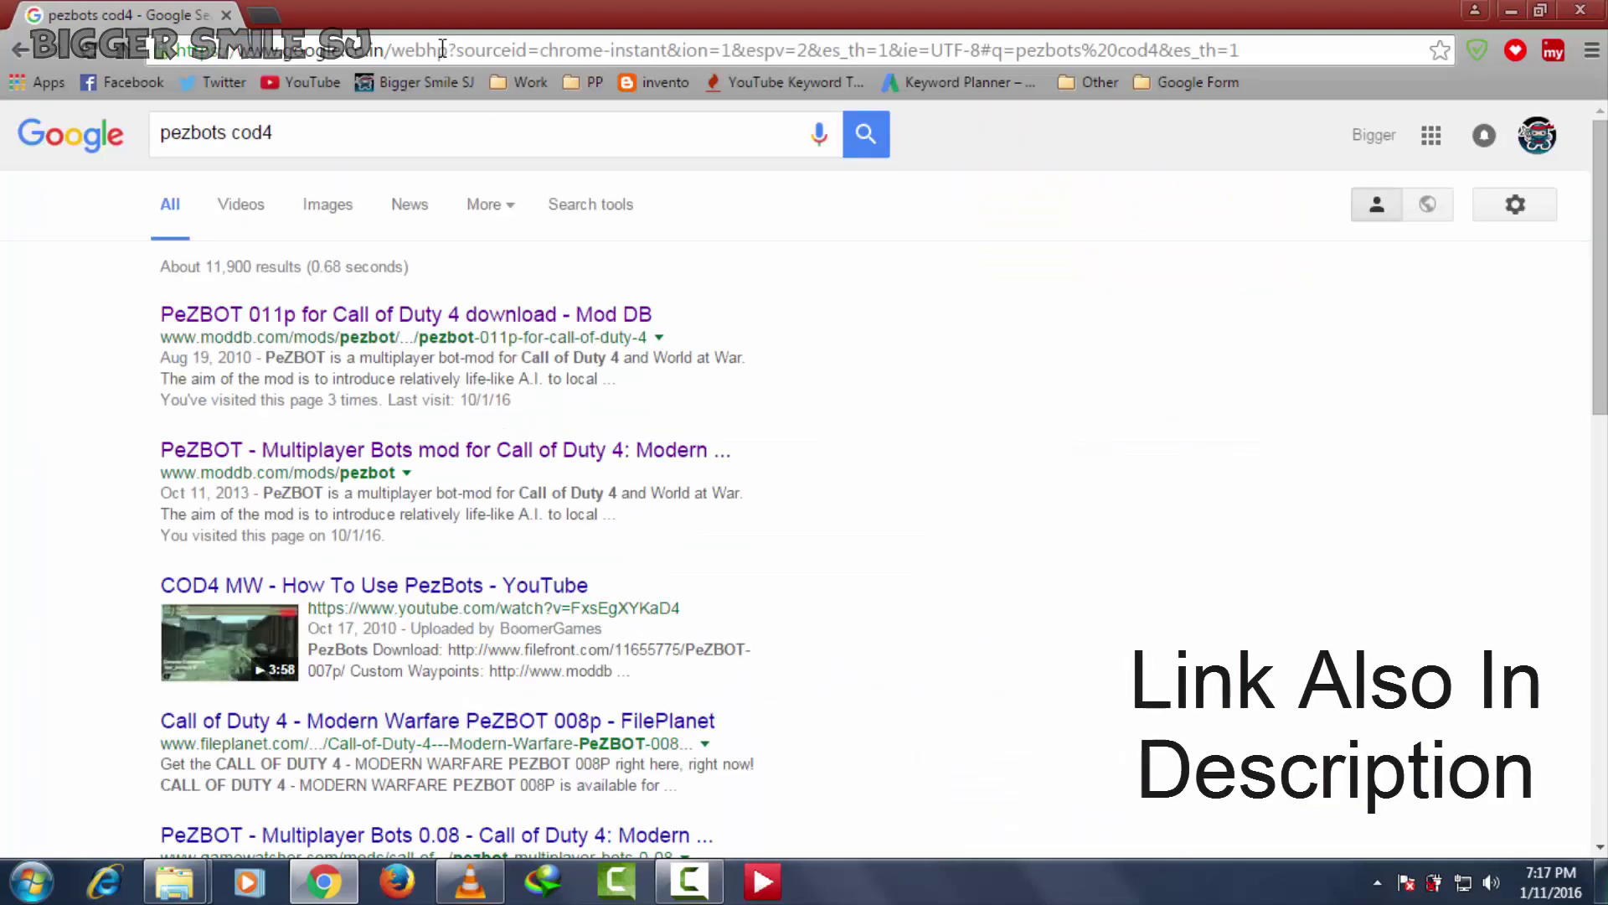
left_click(384, 133)
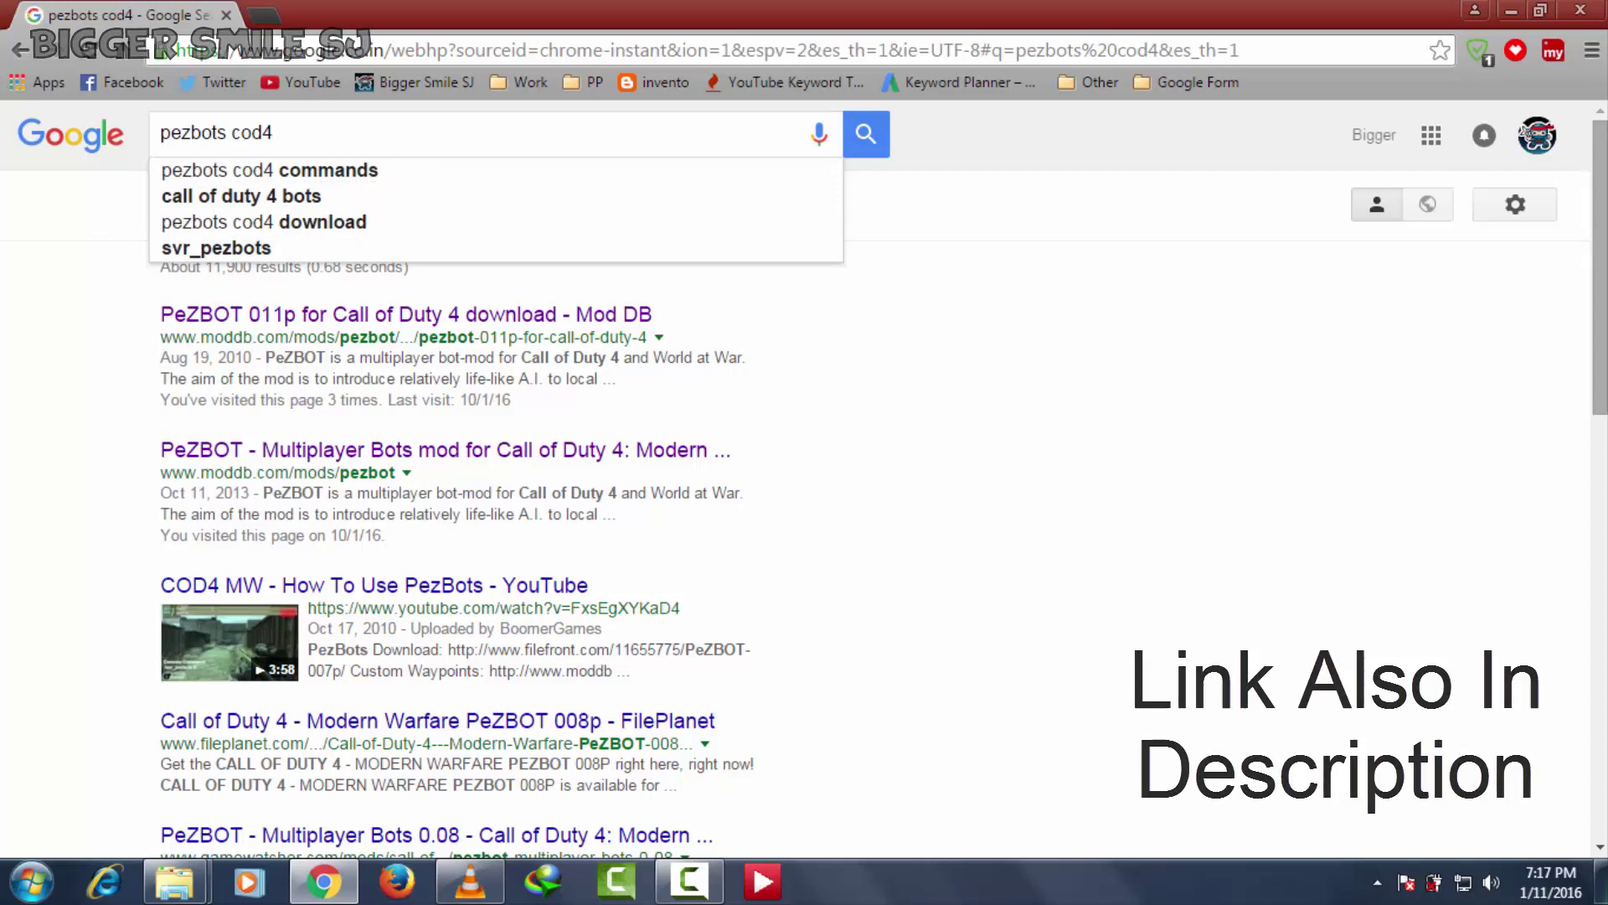
left_click(495, 333)
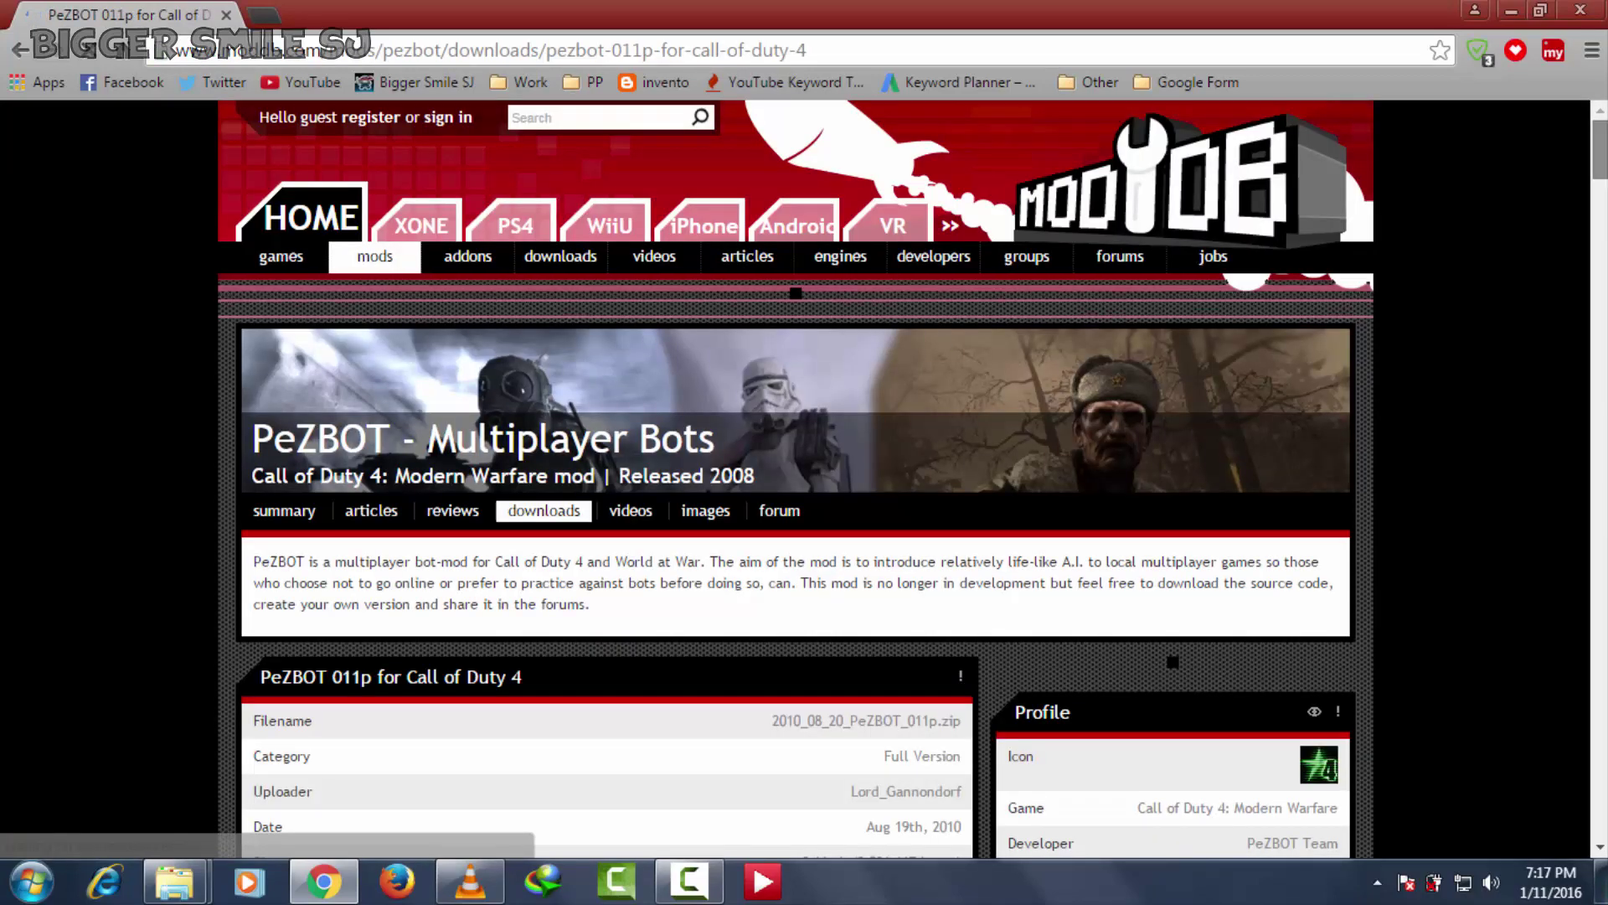
scroll(860, 390, "down", 5)
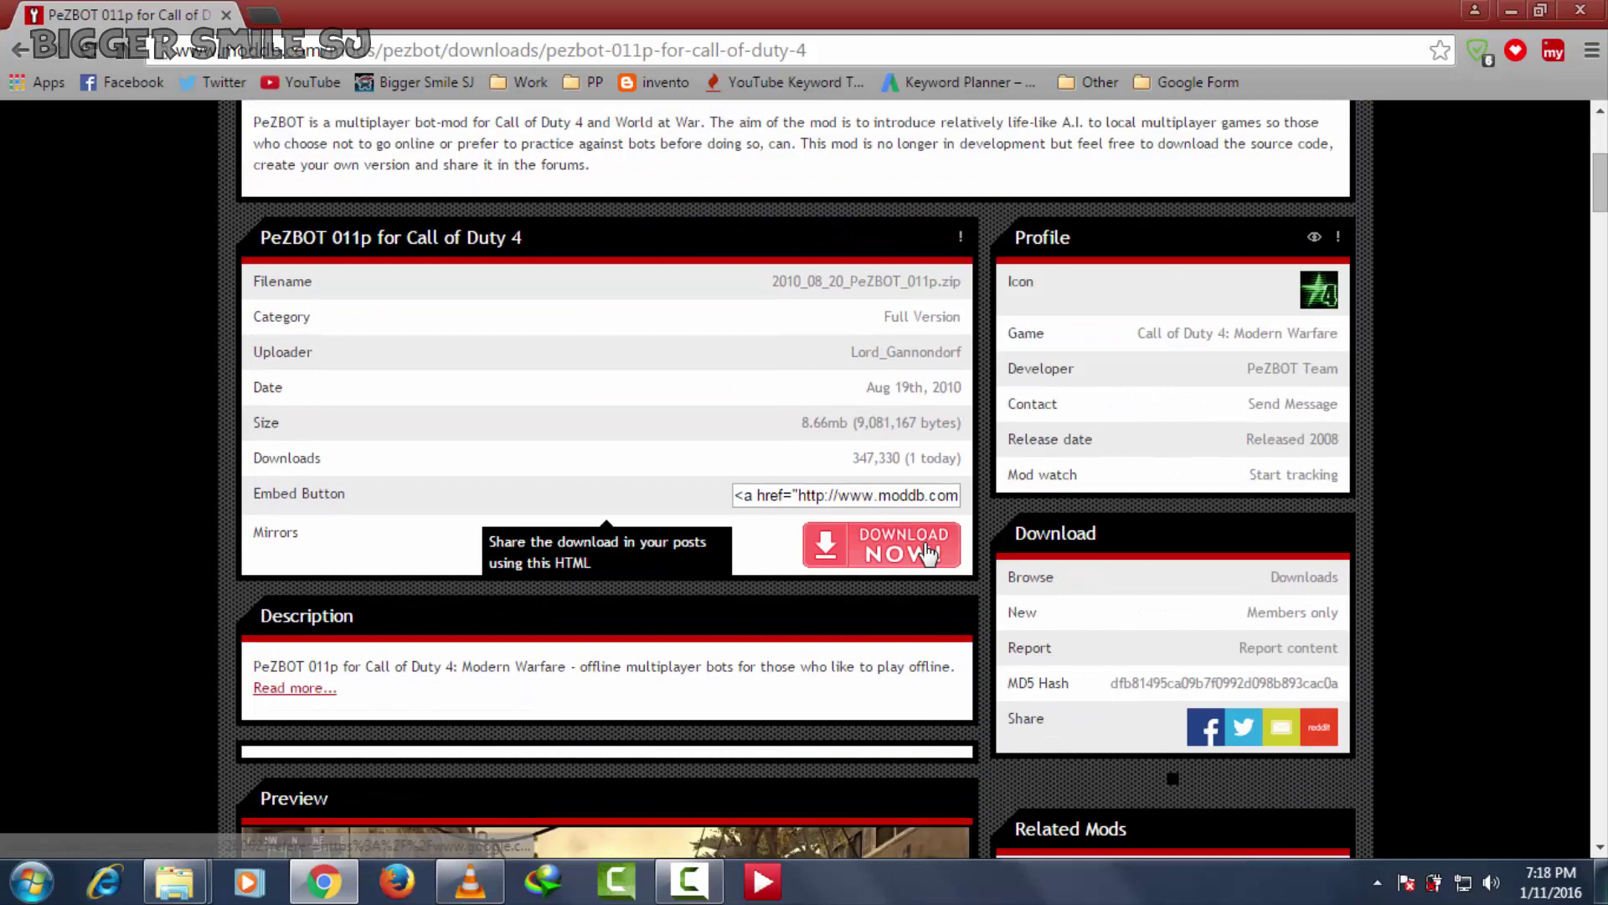
left_click(1581, 10)
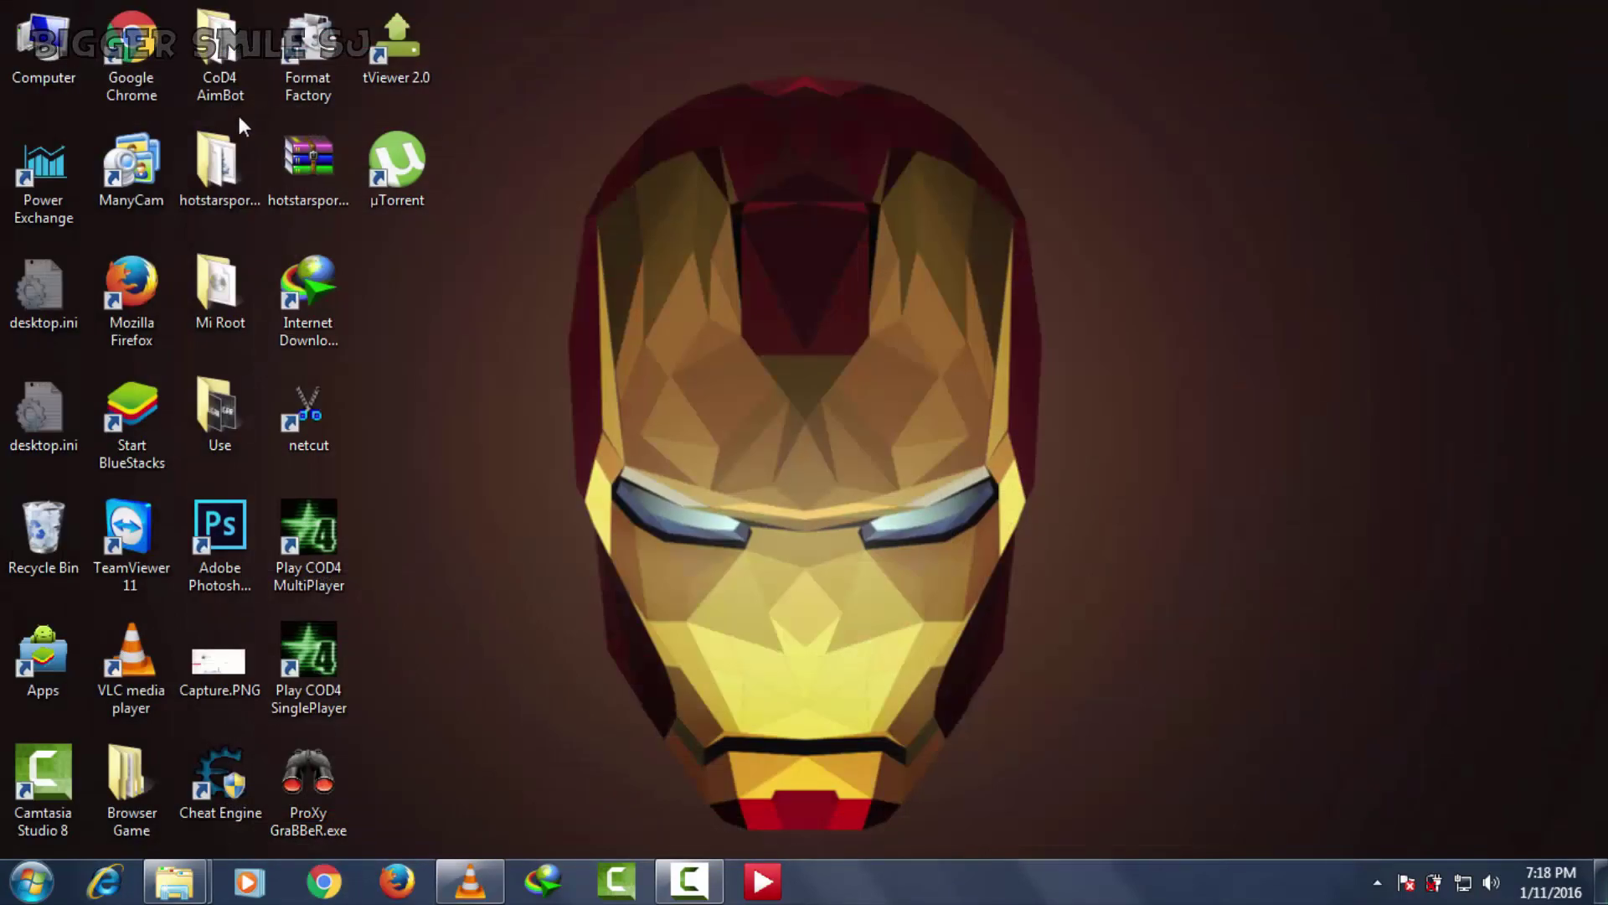
- Copy the PeZBOT folder from the extracted 2010_08_20_PeZBOT_011p folder in Downloads\Compressed
double_click(53, 59)
left_click(117, 175)
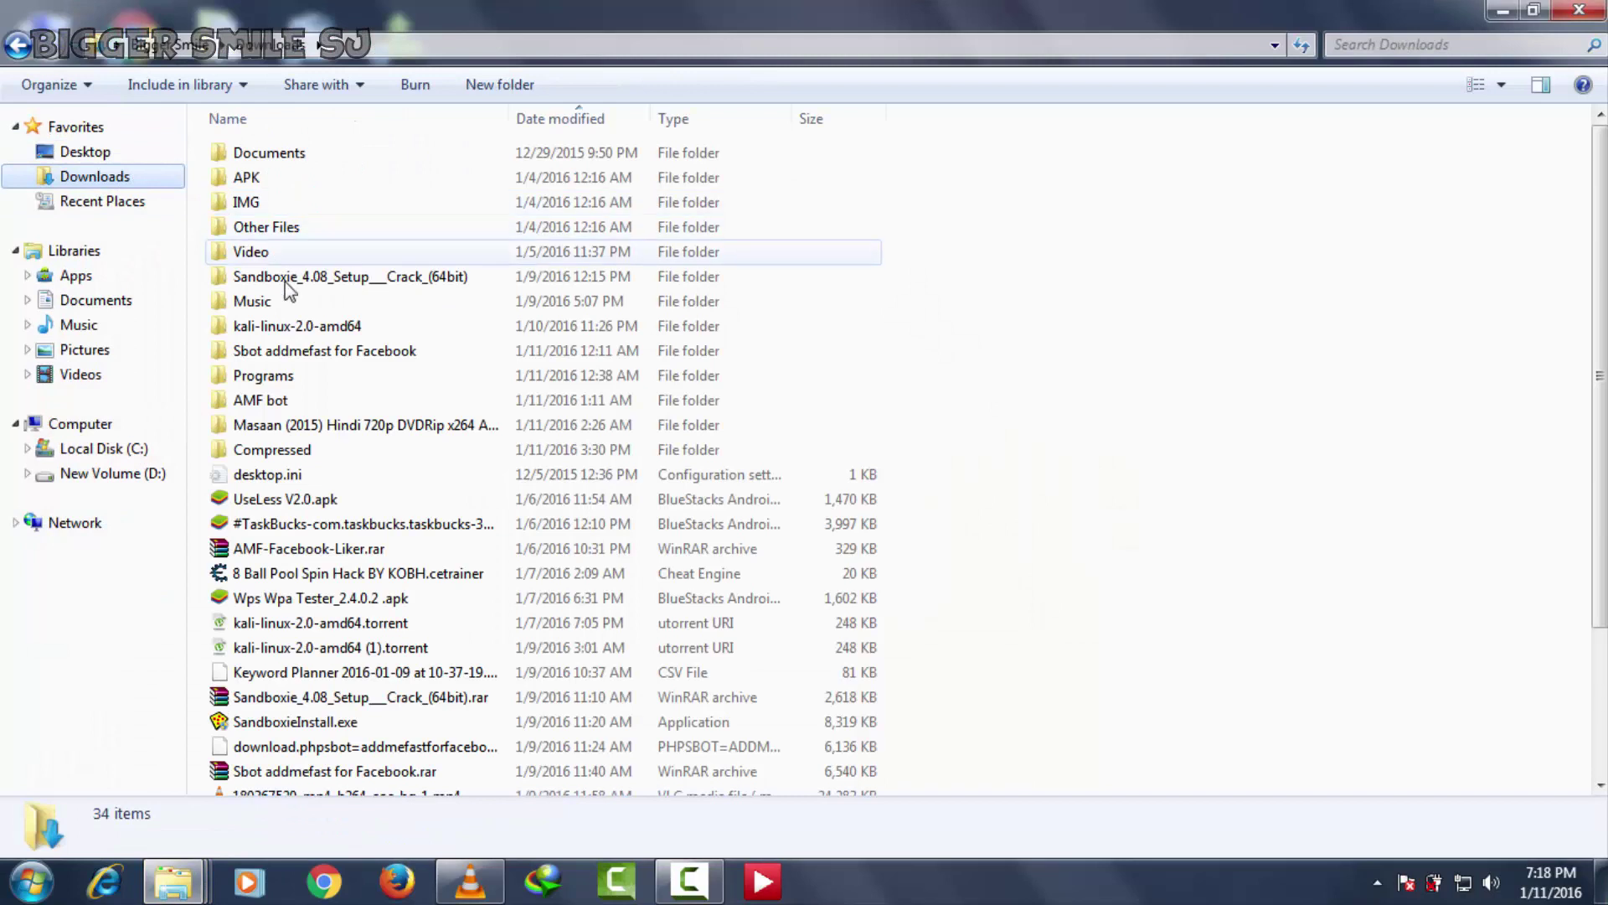
double_click(331, 452)
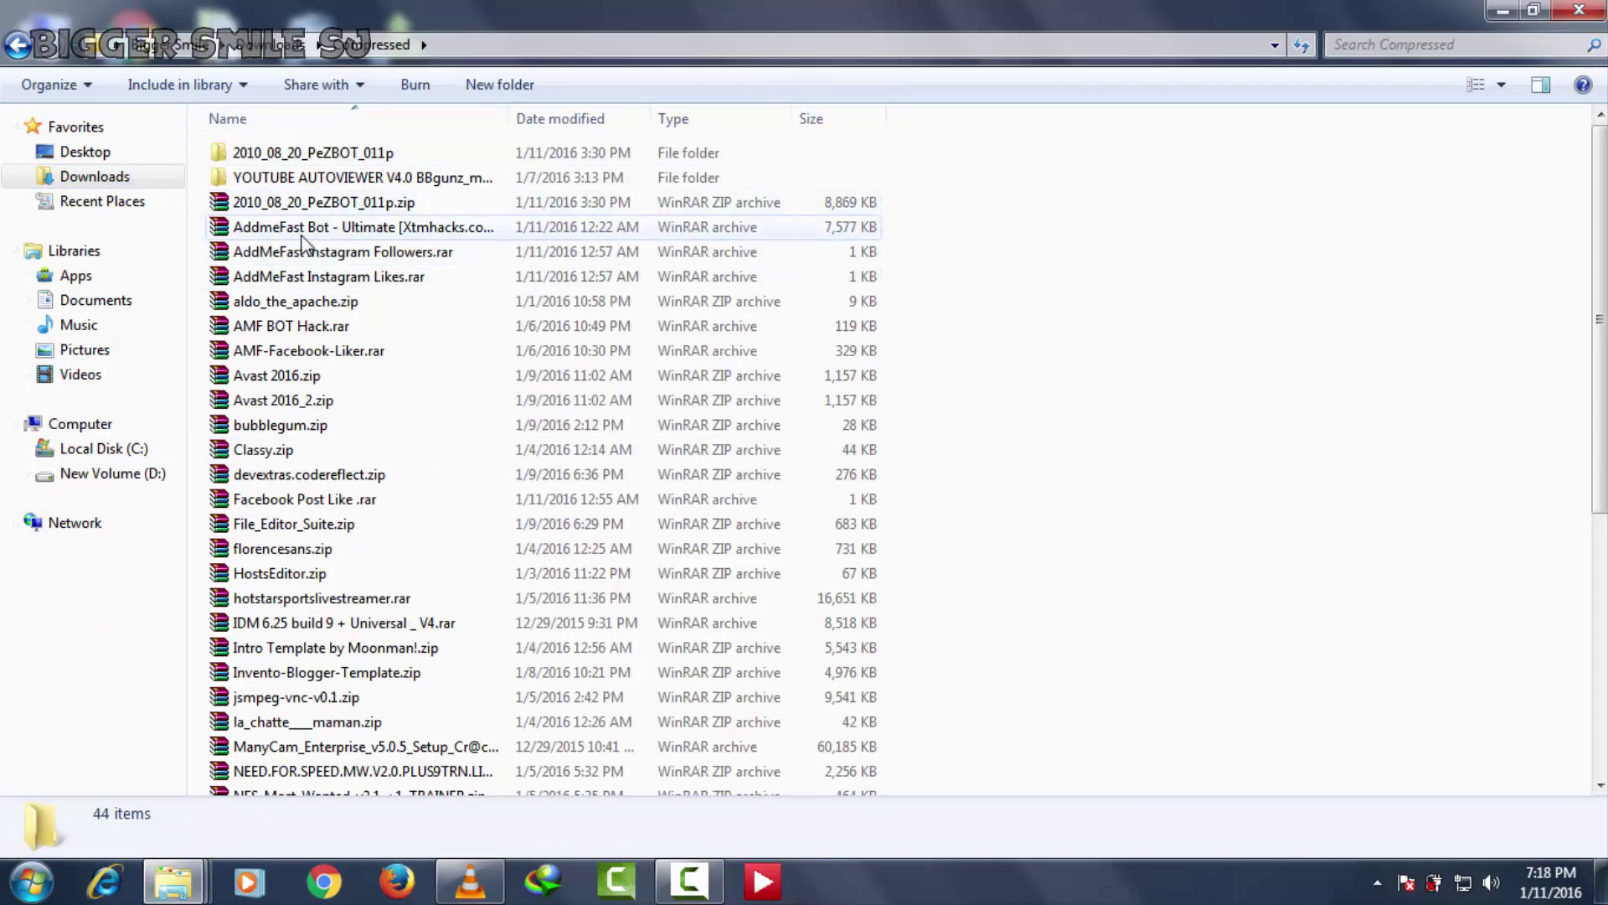
left_click(331, 204)
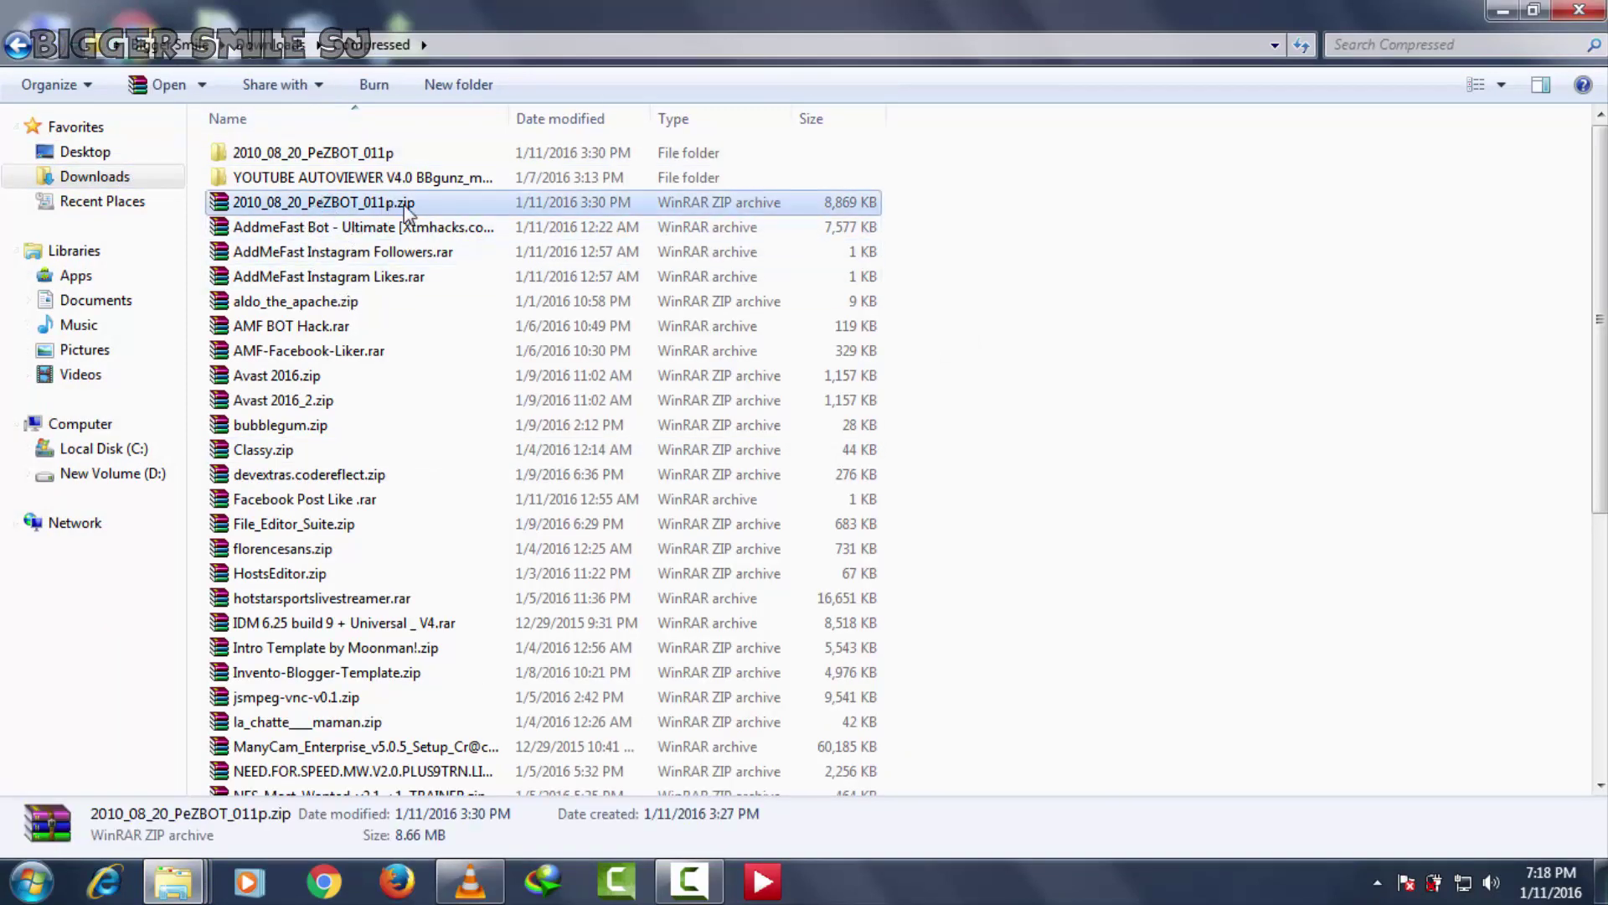
double_click(318, 154)
left_click(289, 159)
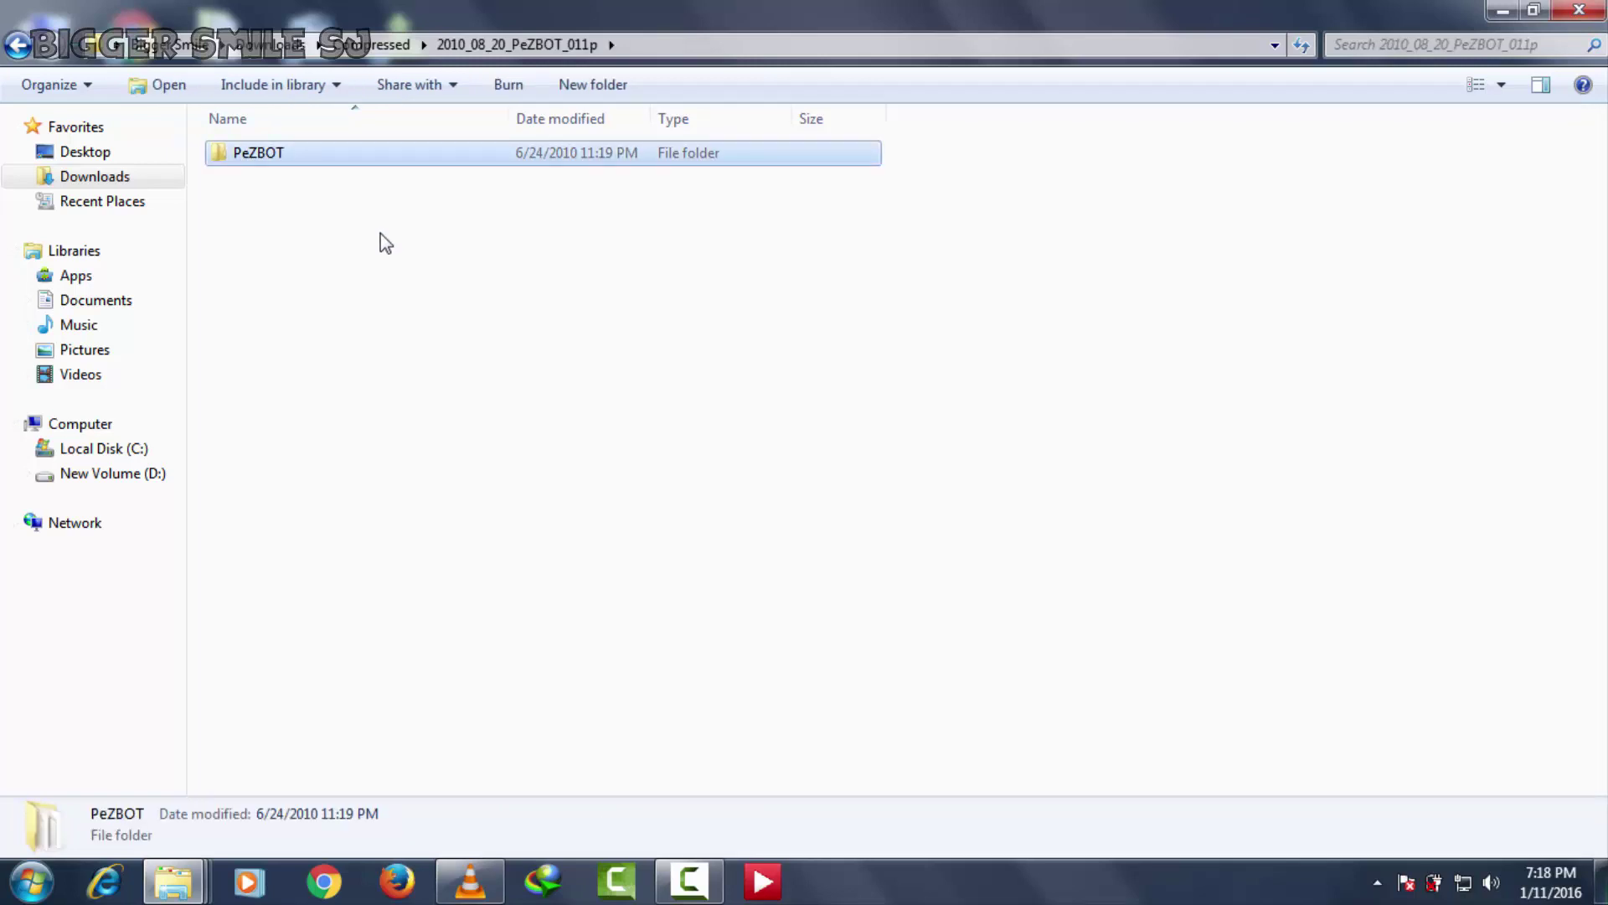
- Open the Mods folder in C:\Games\Call of Duty Modern Warfare
left_click(166, 450)
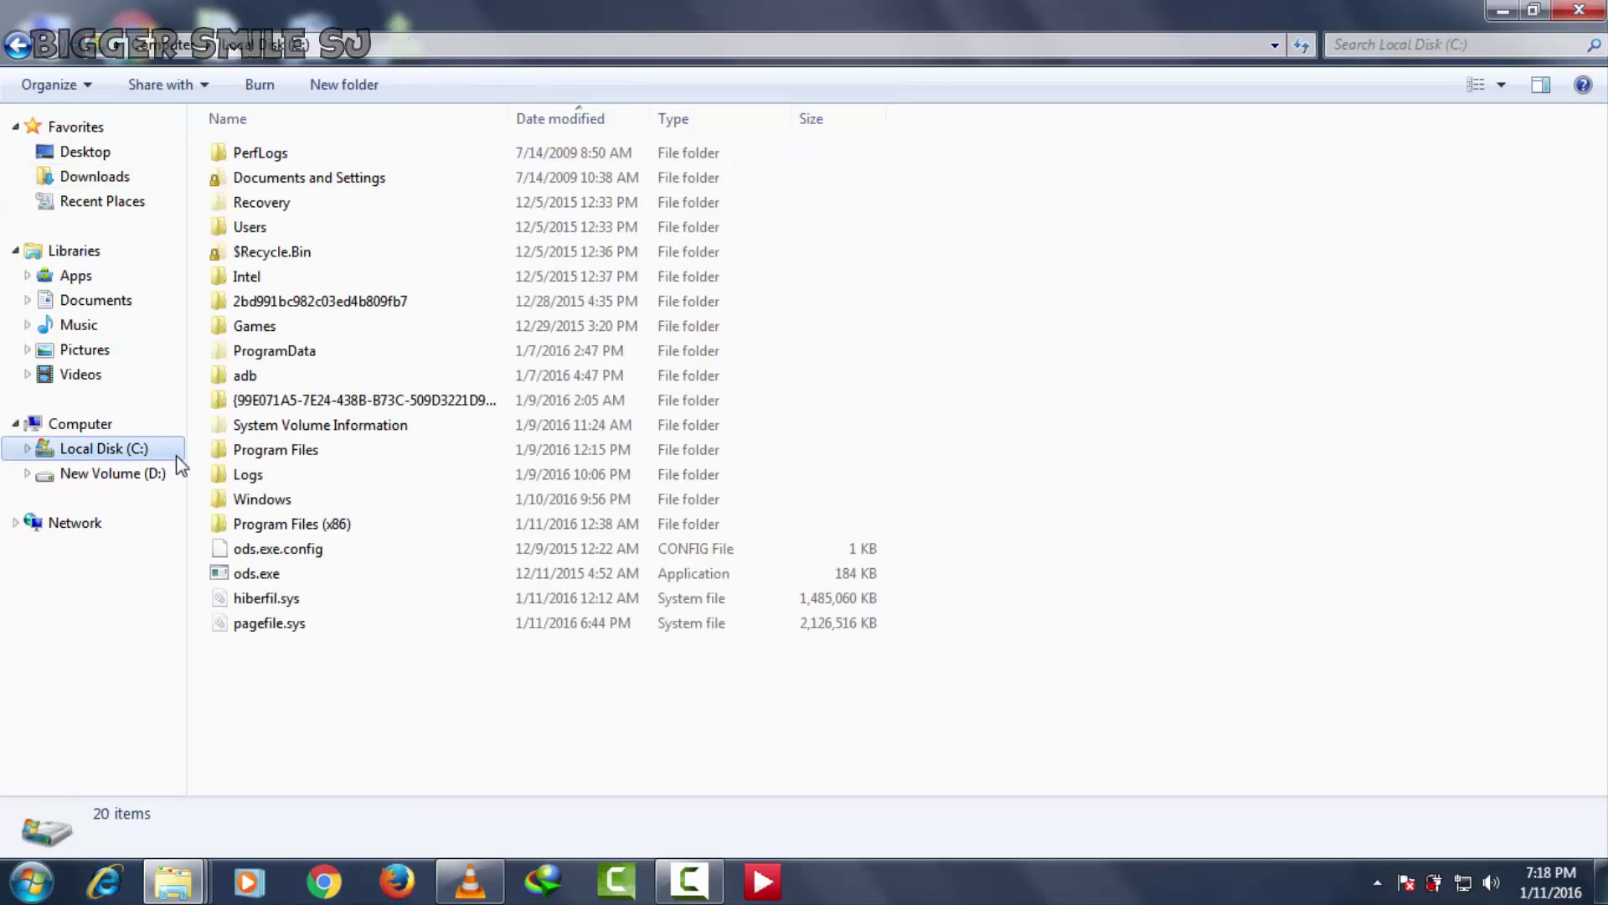
double_click(391, 327)
double_click(375, 158)
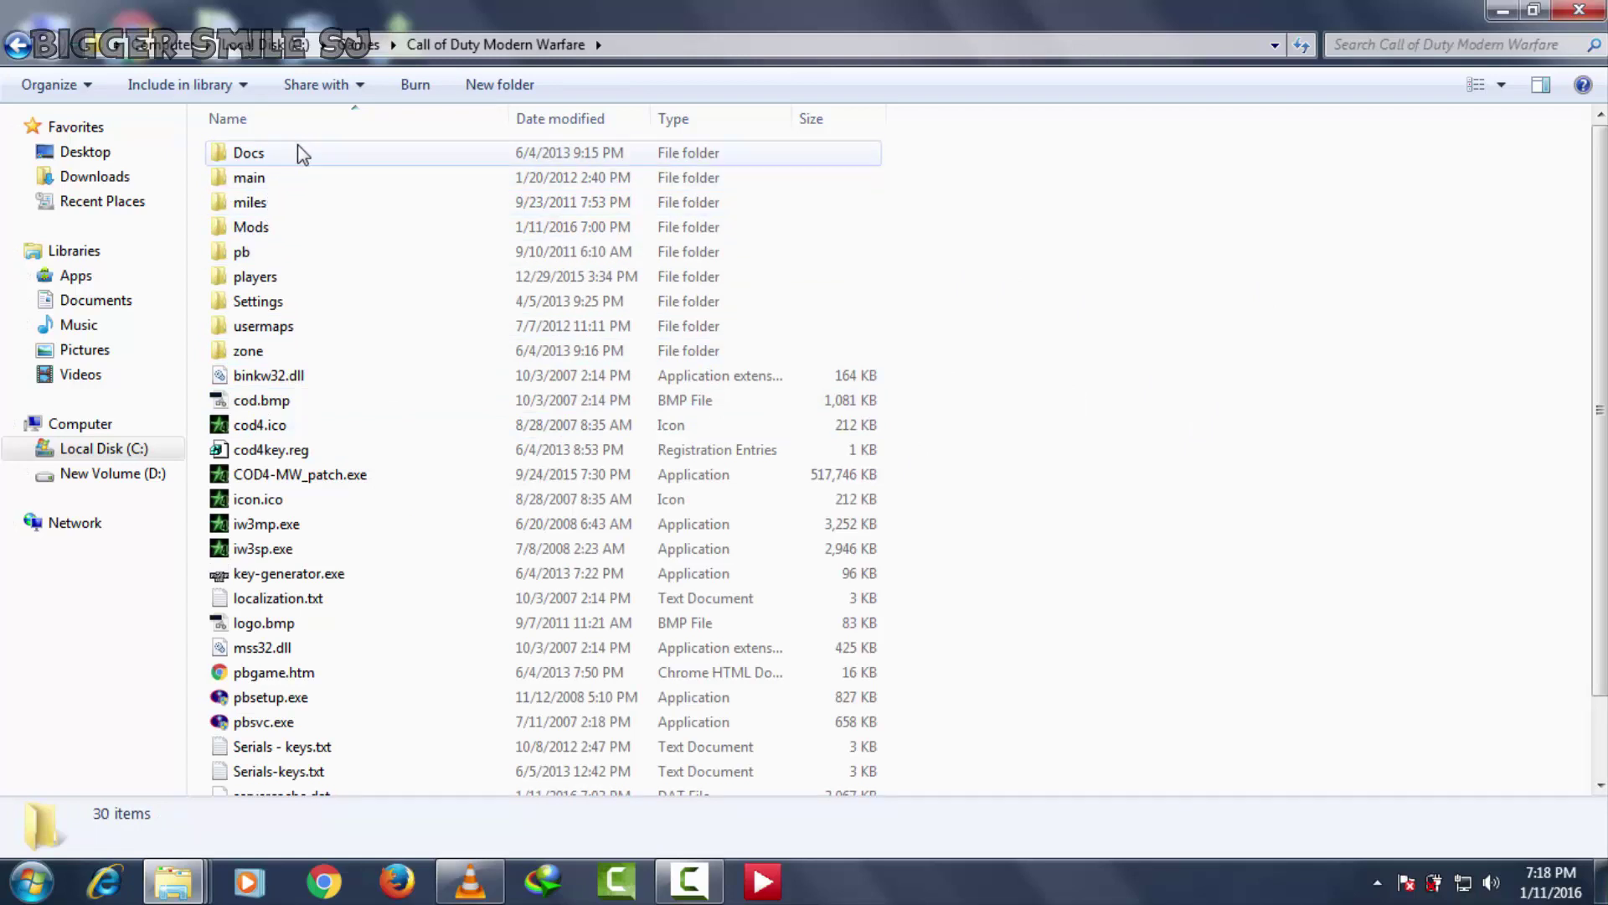
mouse_move(294, 225)
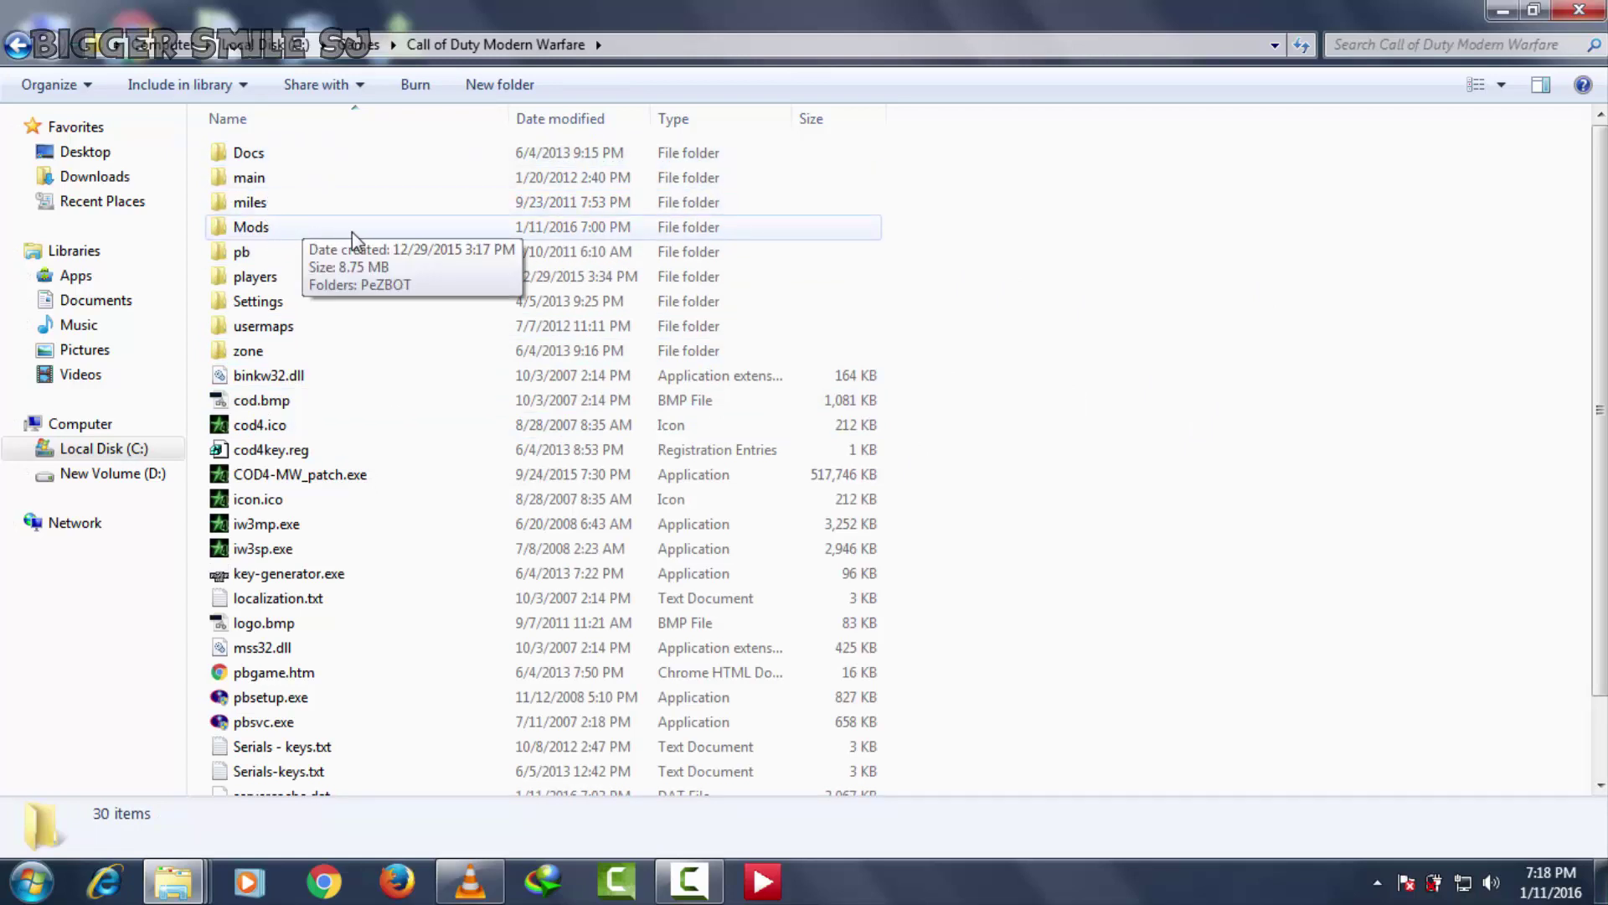
double_click(351, 233)
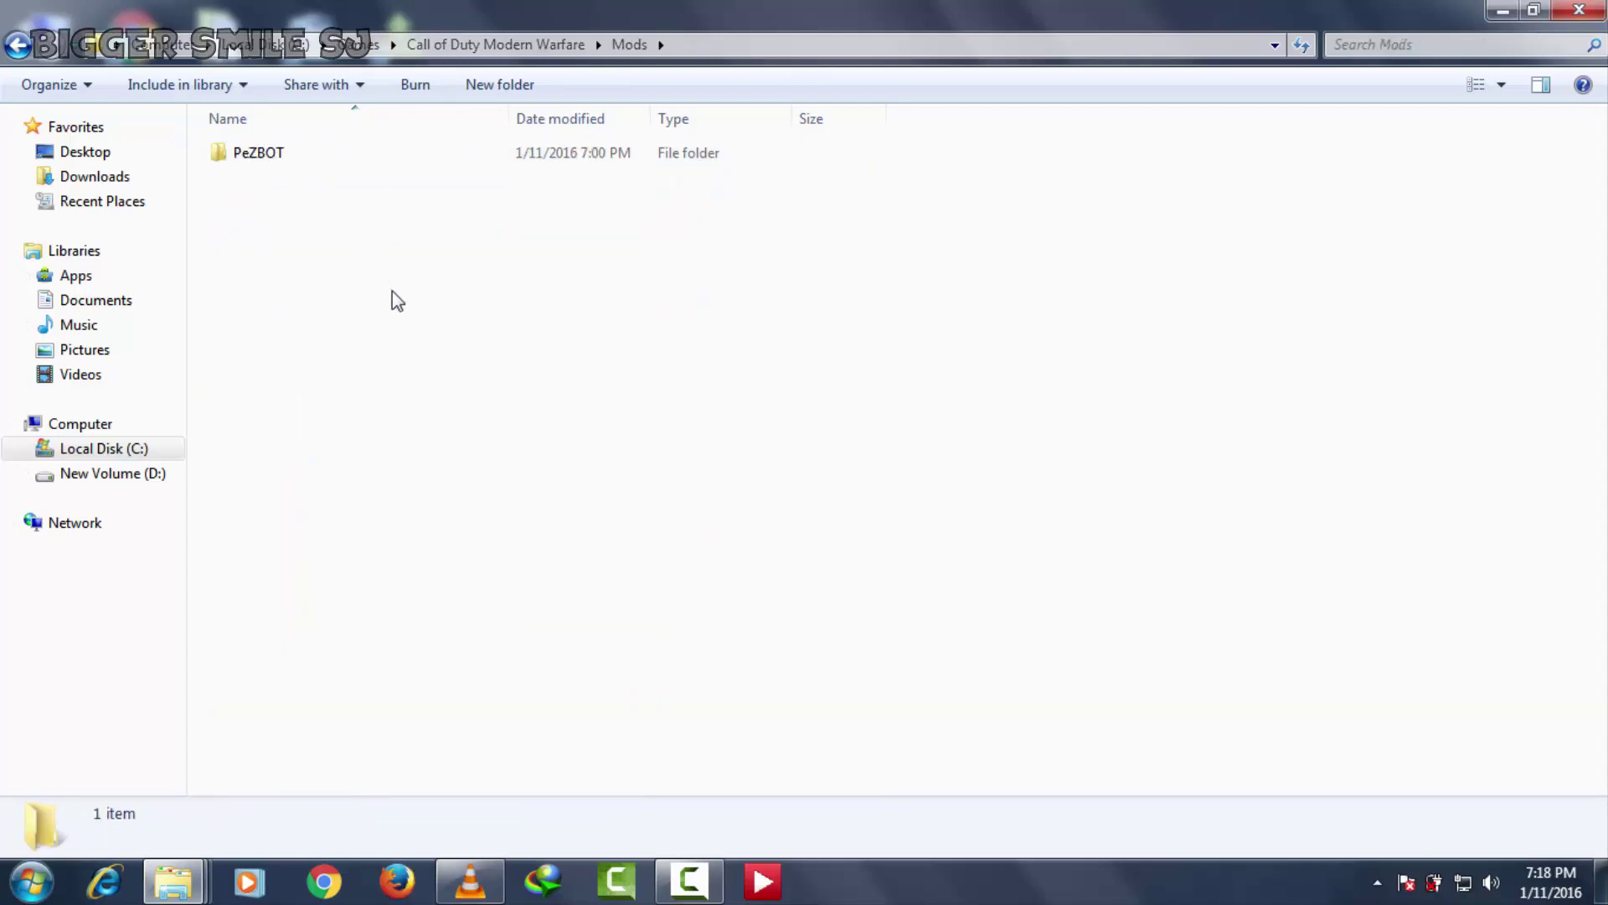
- Paste the PeZBOT folder into Mods, merging all folders and replacing the conflicting files, and leave the folder
key("ctrl+v")
left_click(893, 674)
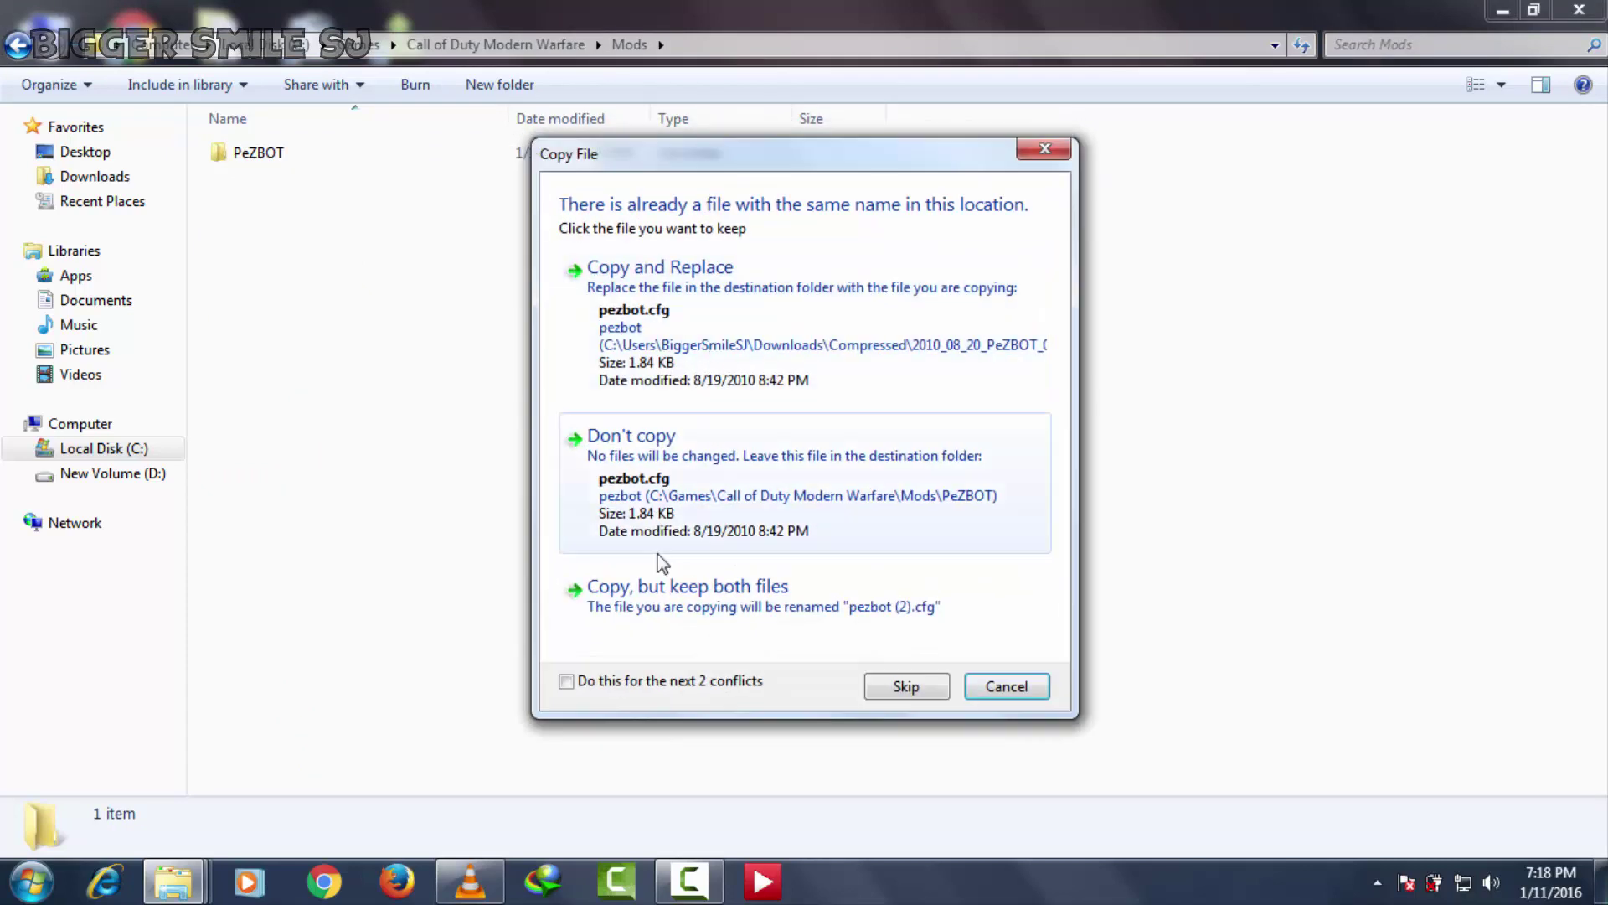
left_click(635, 680)
left_click(637, 356)
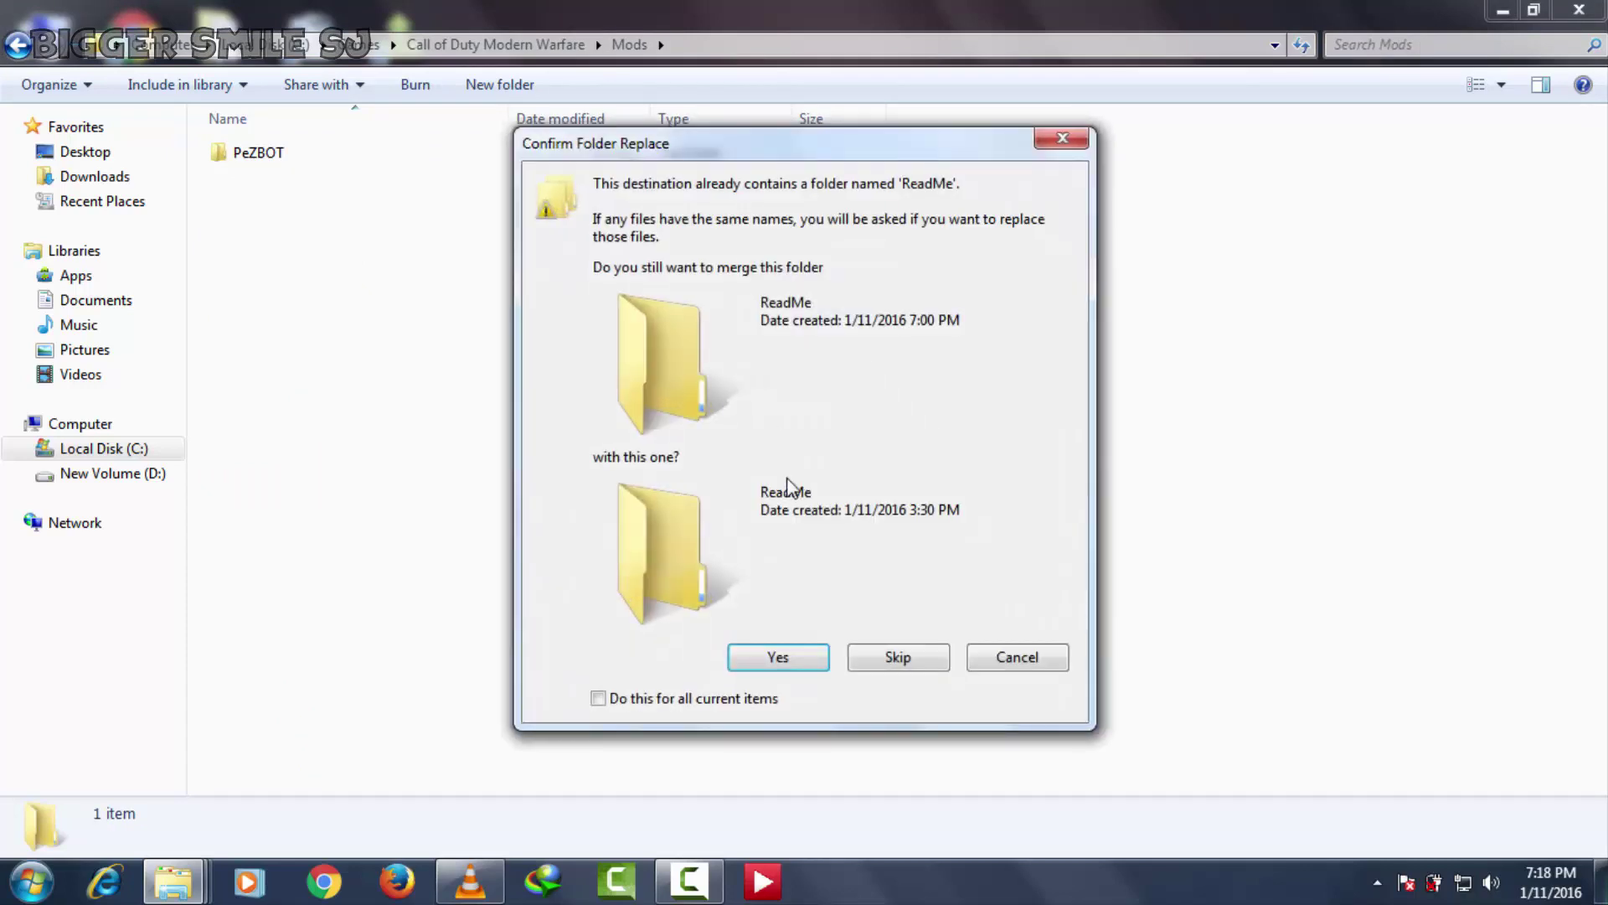
left_click(668, 699)
left_click(763, 659)
left_click(700, 595)
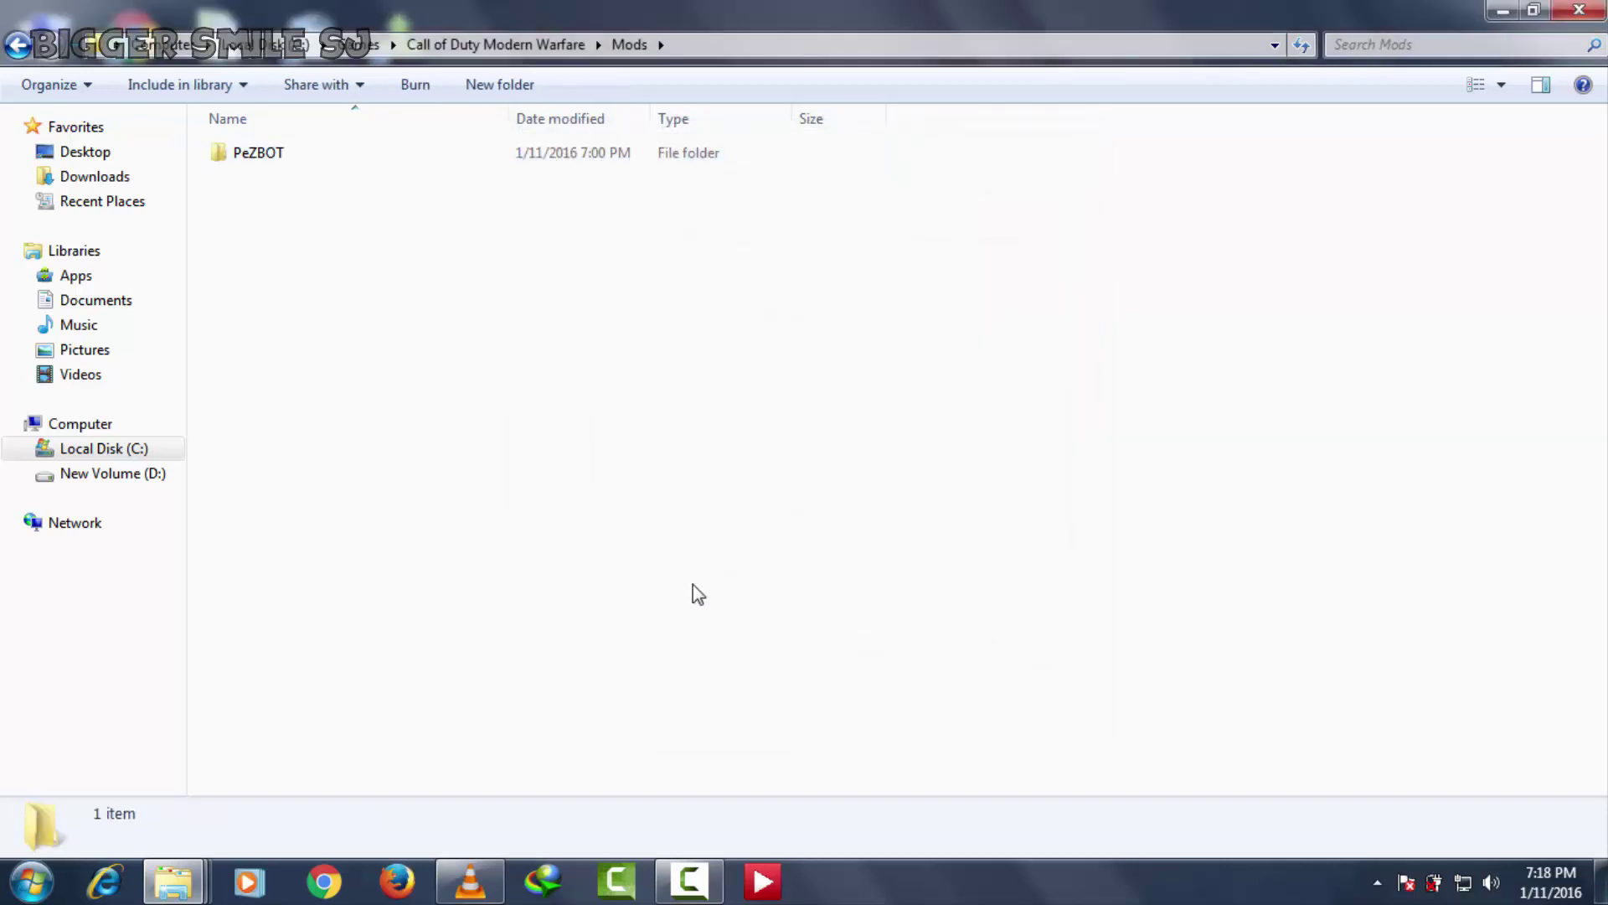
key("BackSpace")
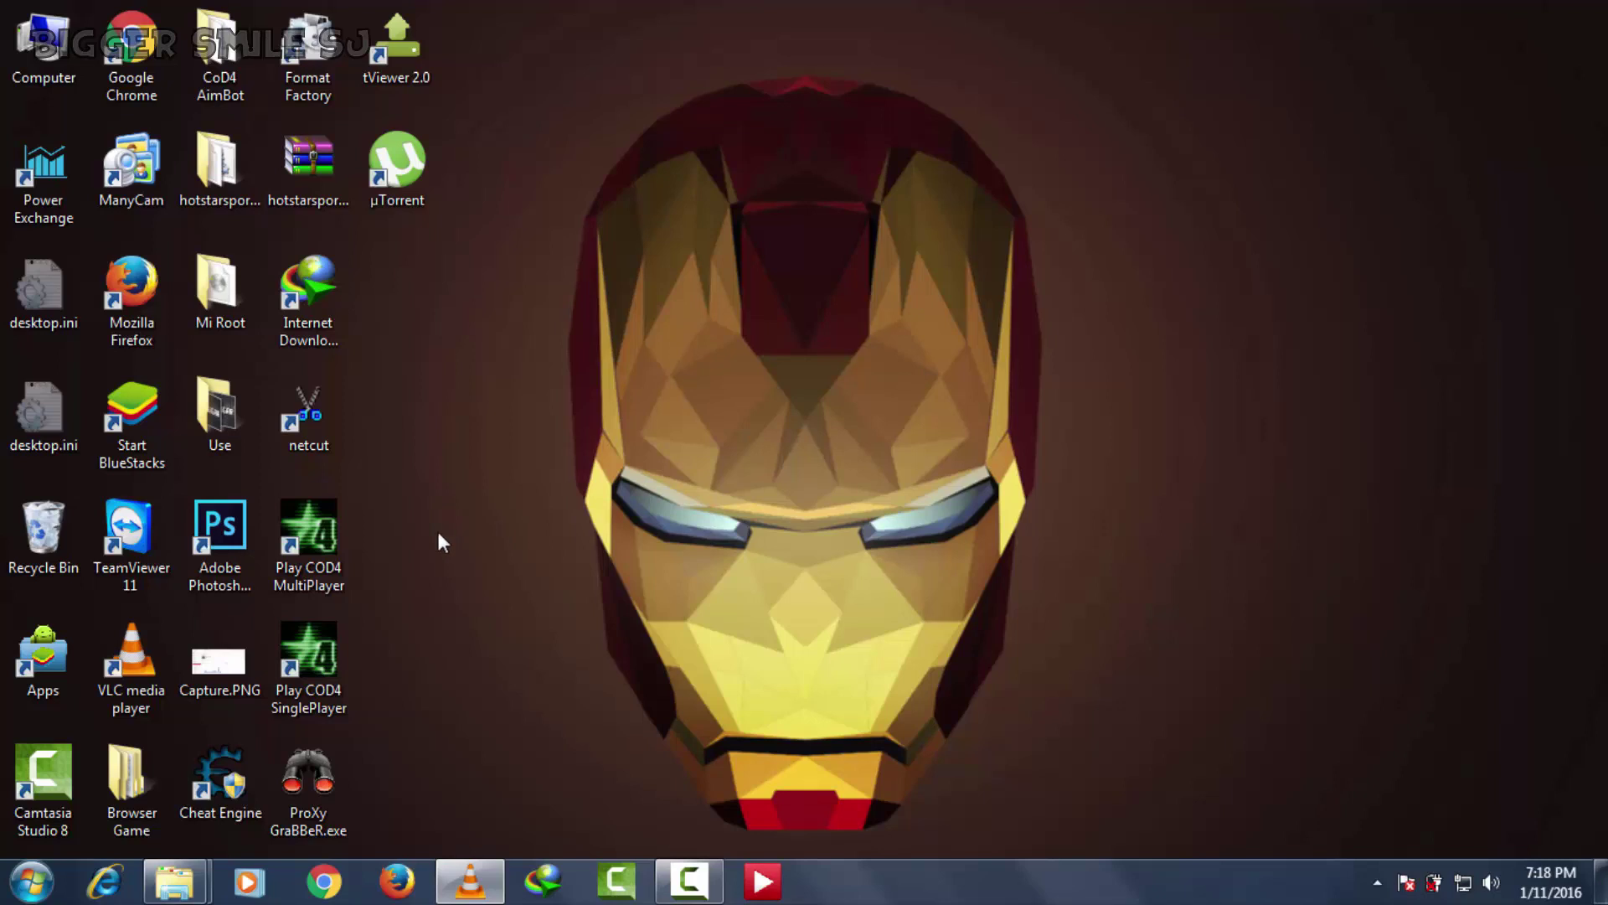
- Start Call of Duty 4 multiplayer from the desktop and launch the PeZBOT mod
double_click(340, 551)
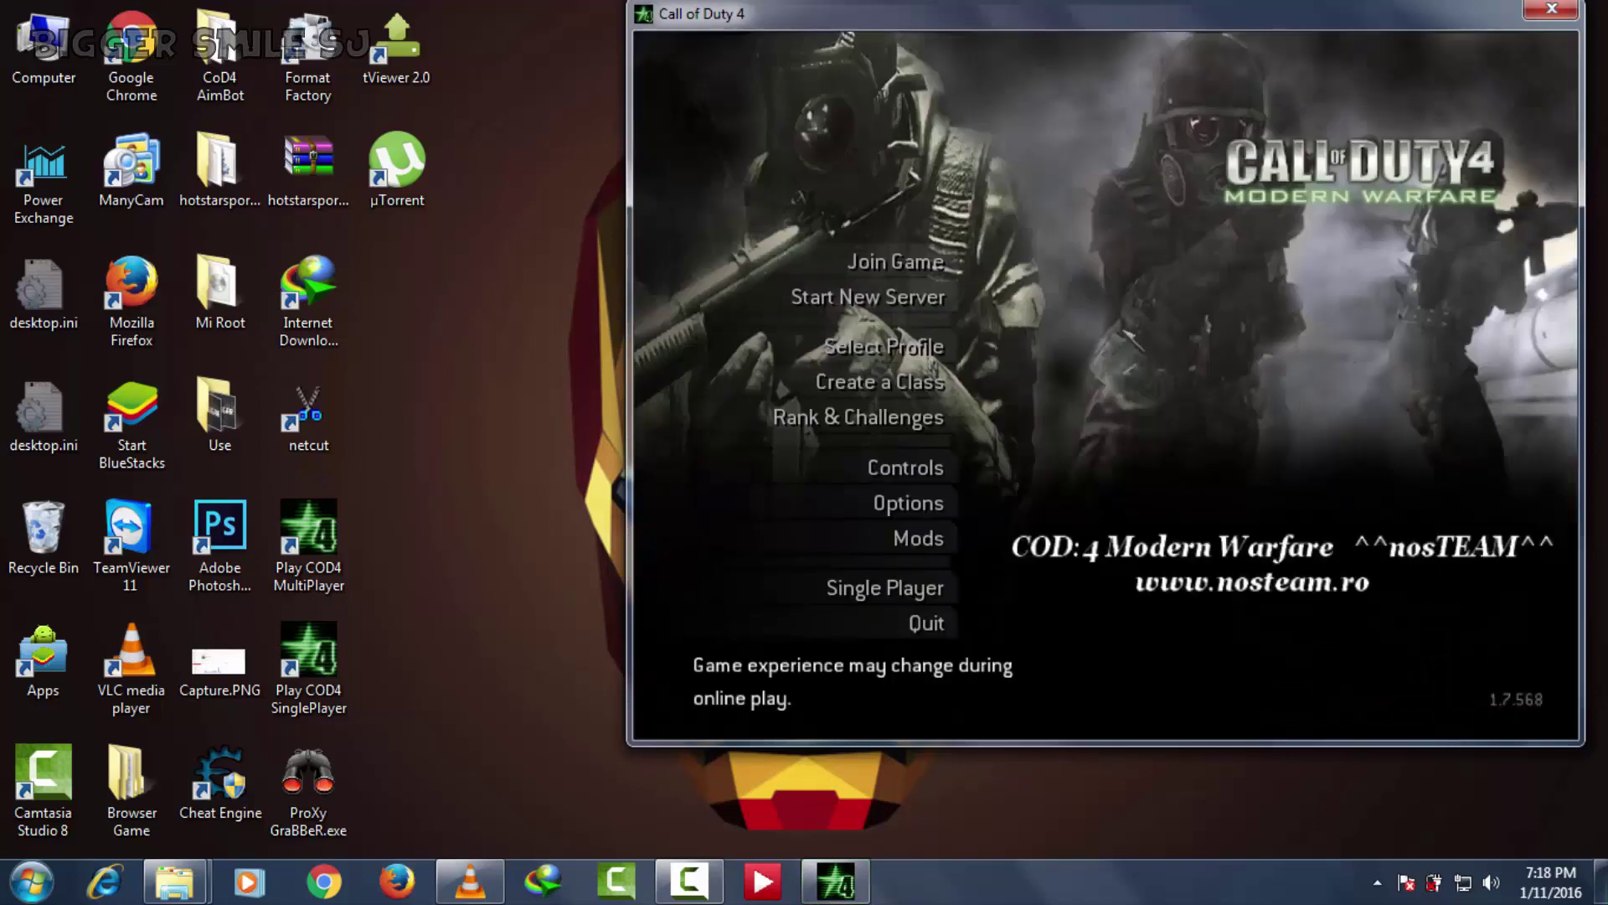
left_click(869, 549)
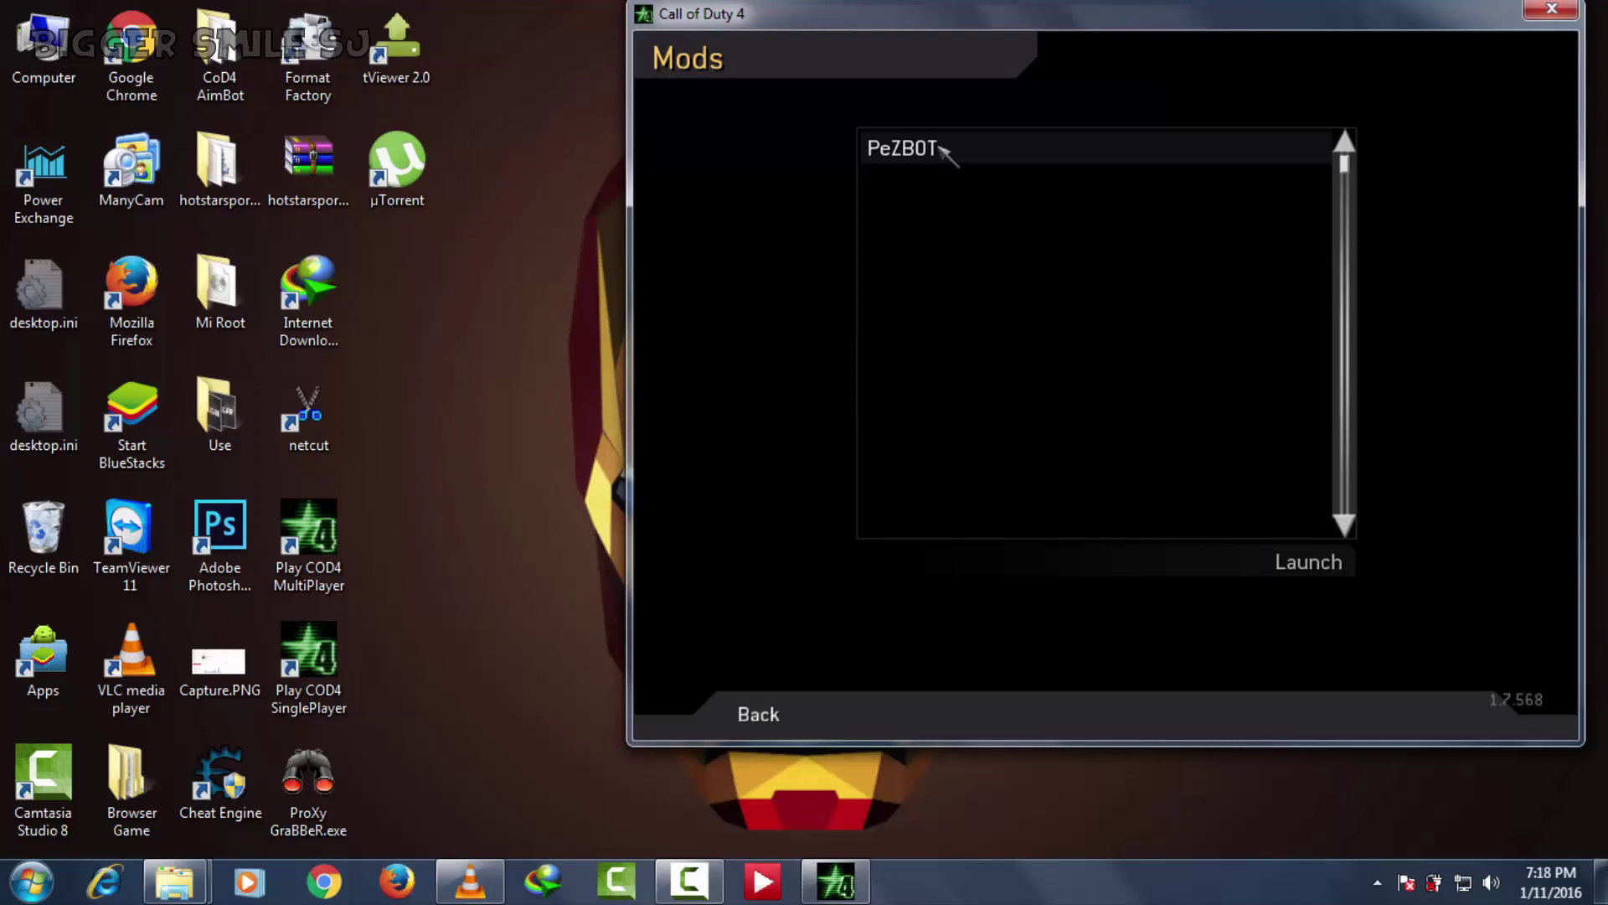
left_click(1300, 562)
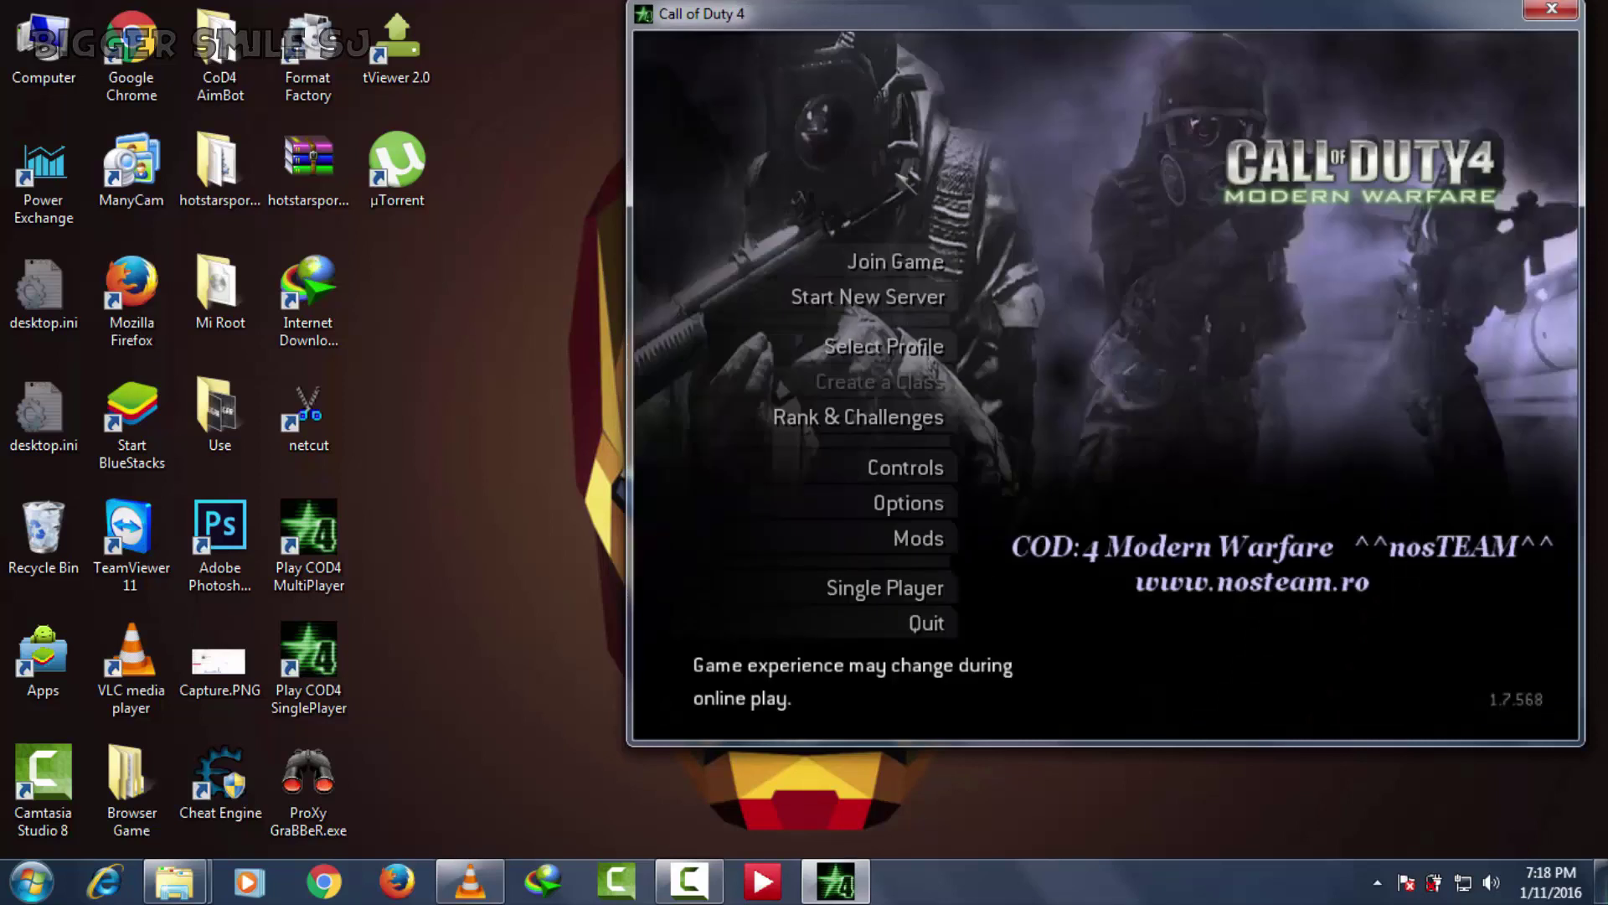
- Start a new Free-for-all server on the Crossfire map and join OpFor with the Spec Ops class
left_click(930, 297)
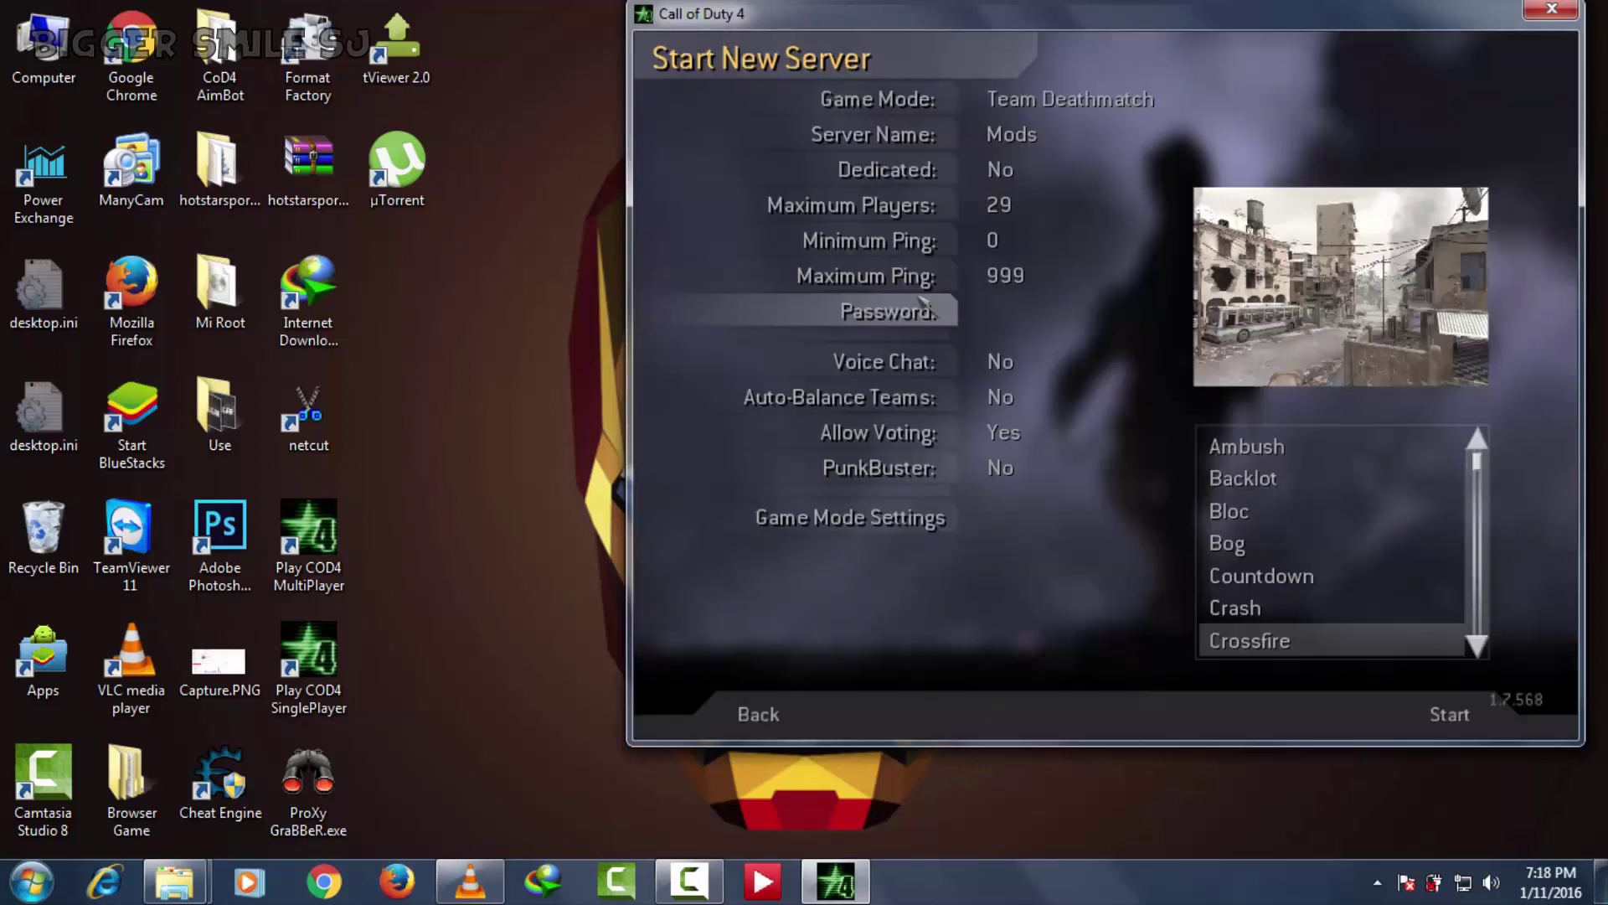
left_click(1077, 100)
left_click(1085, 100)
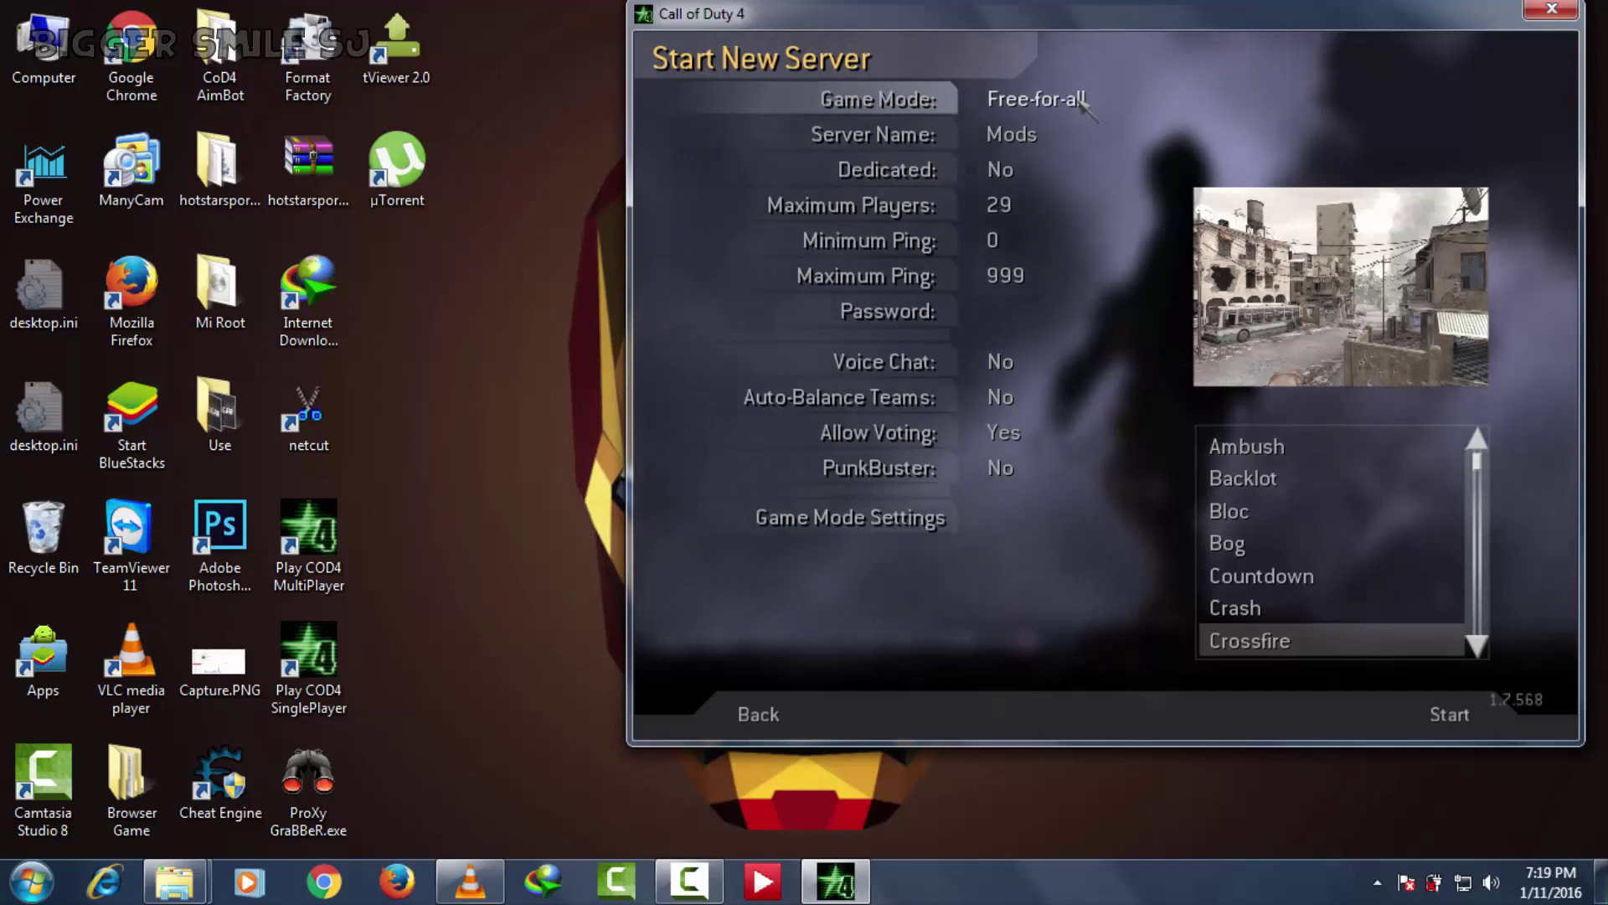
left_click(1034, 137)
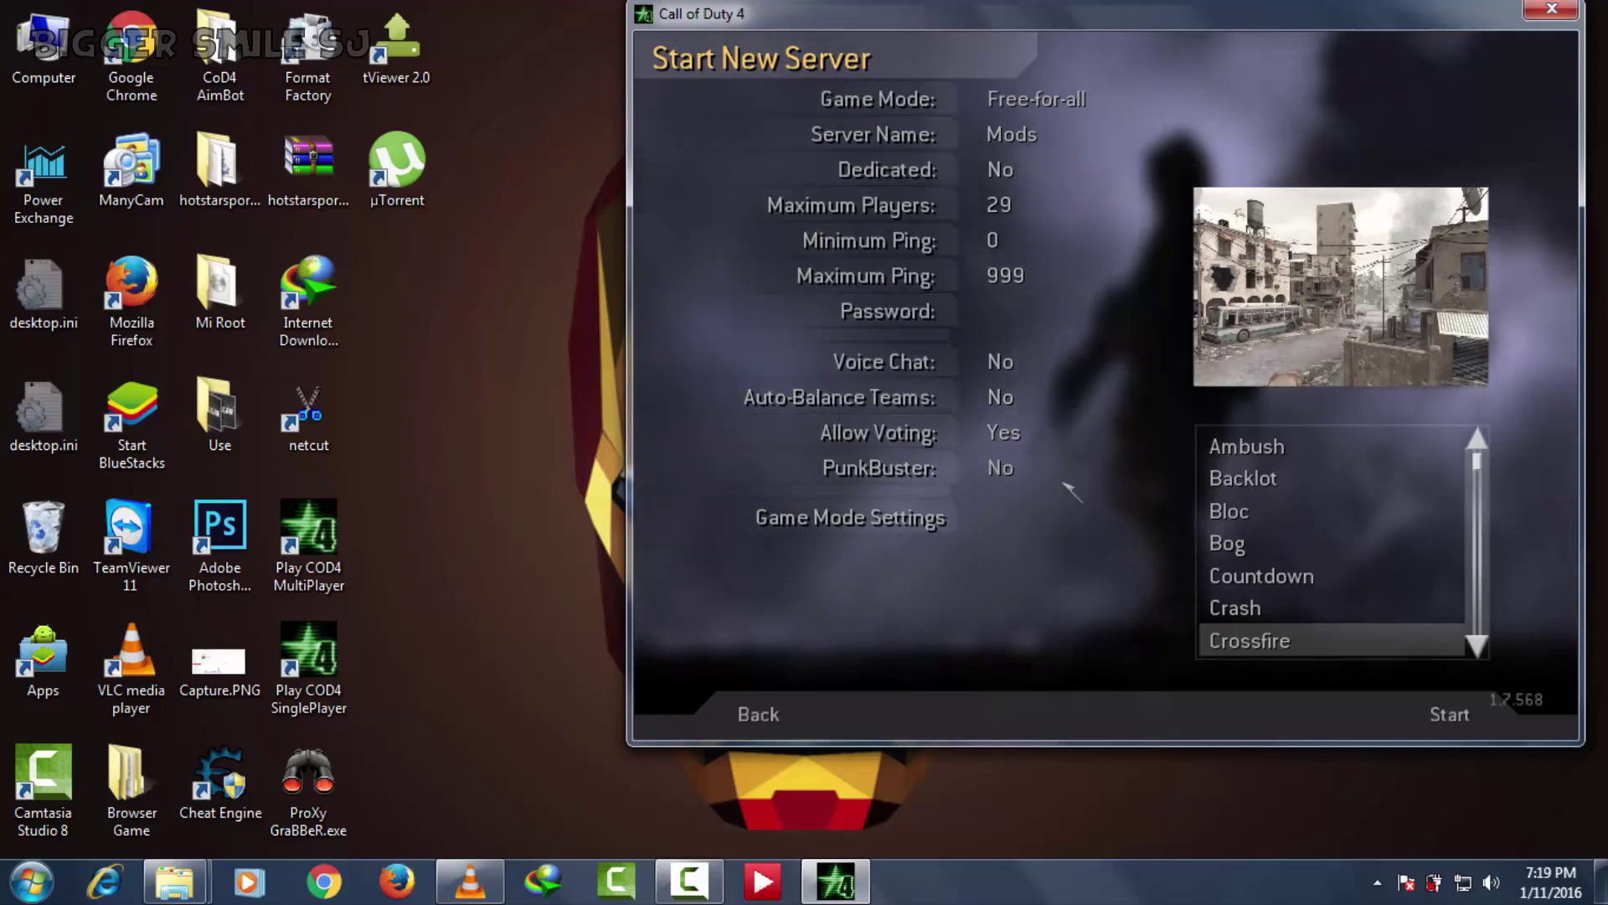
left_click(1445, 714)
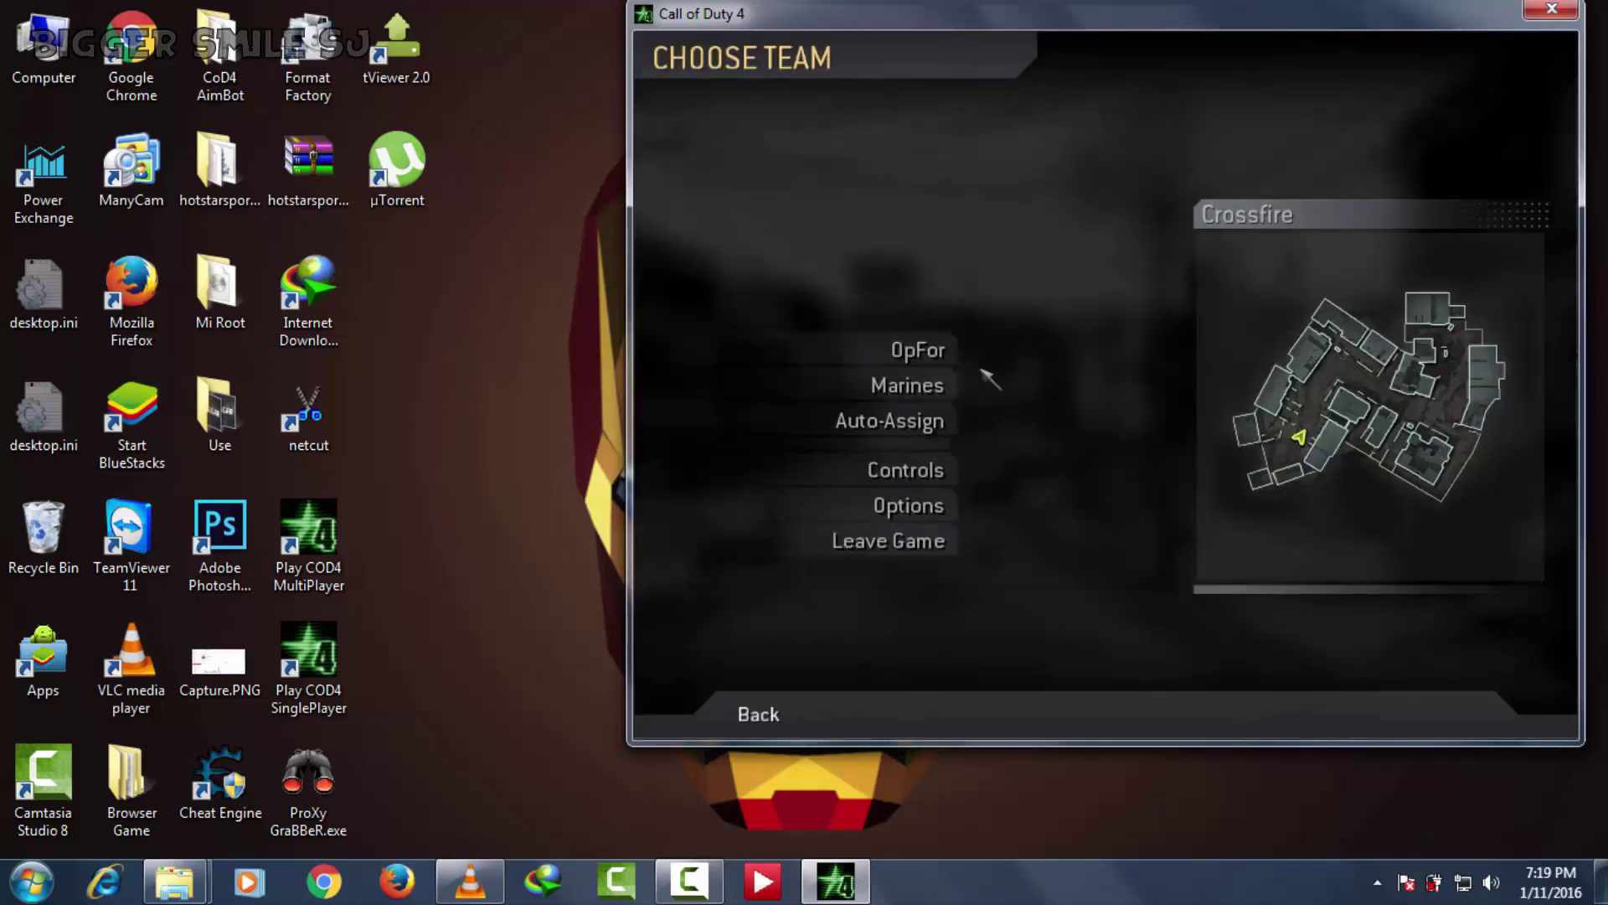
left_click(911, 350)
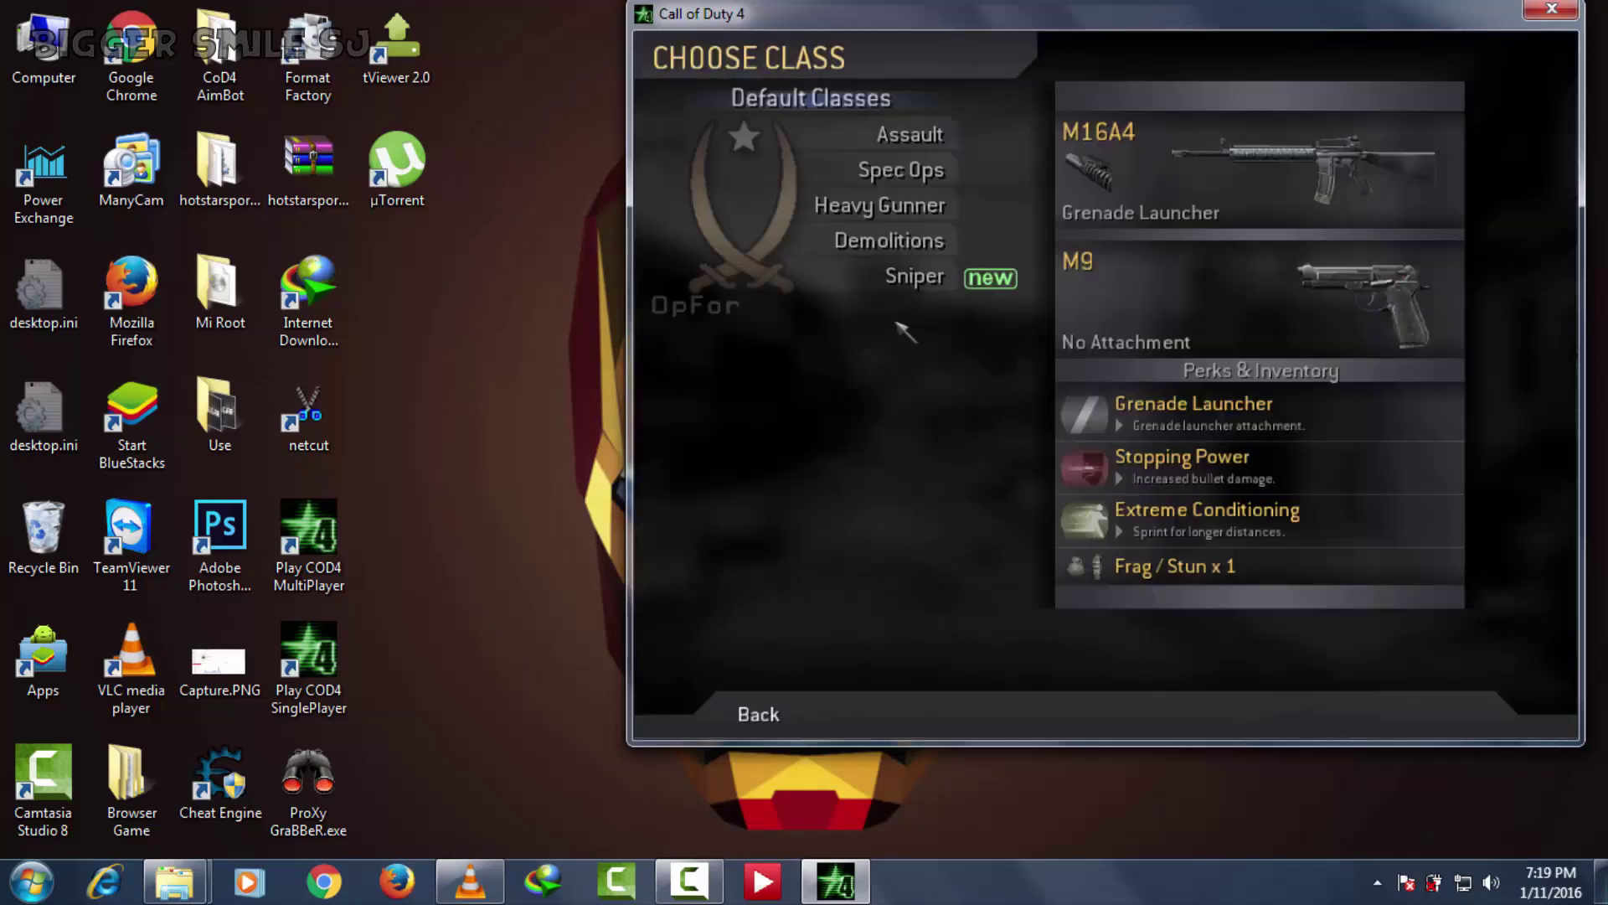
left_click(900, 172)
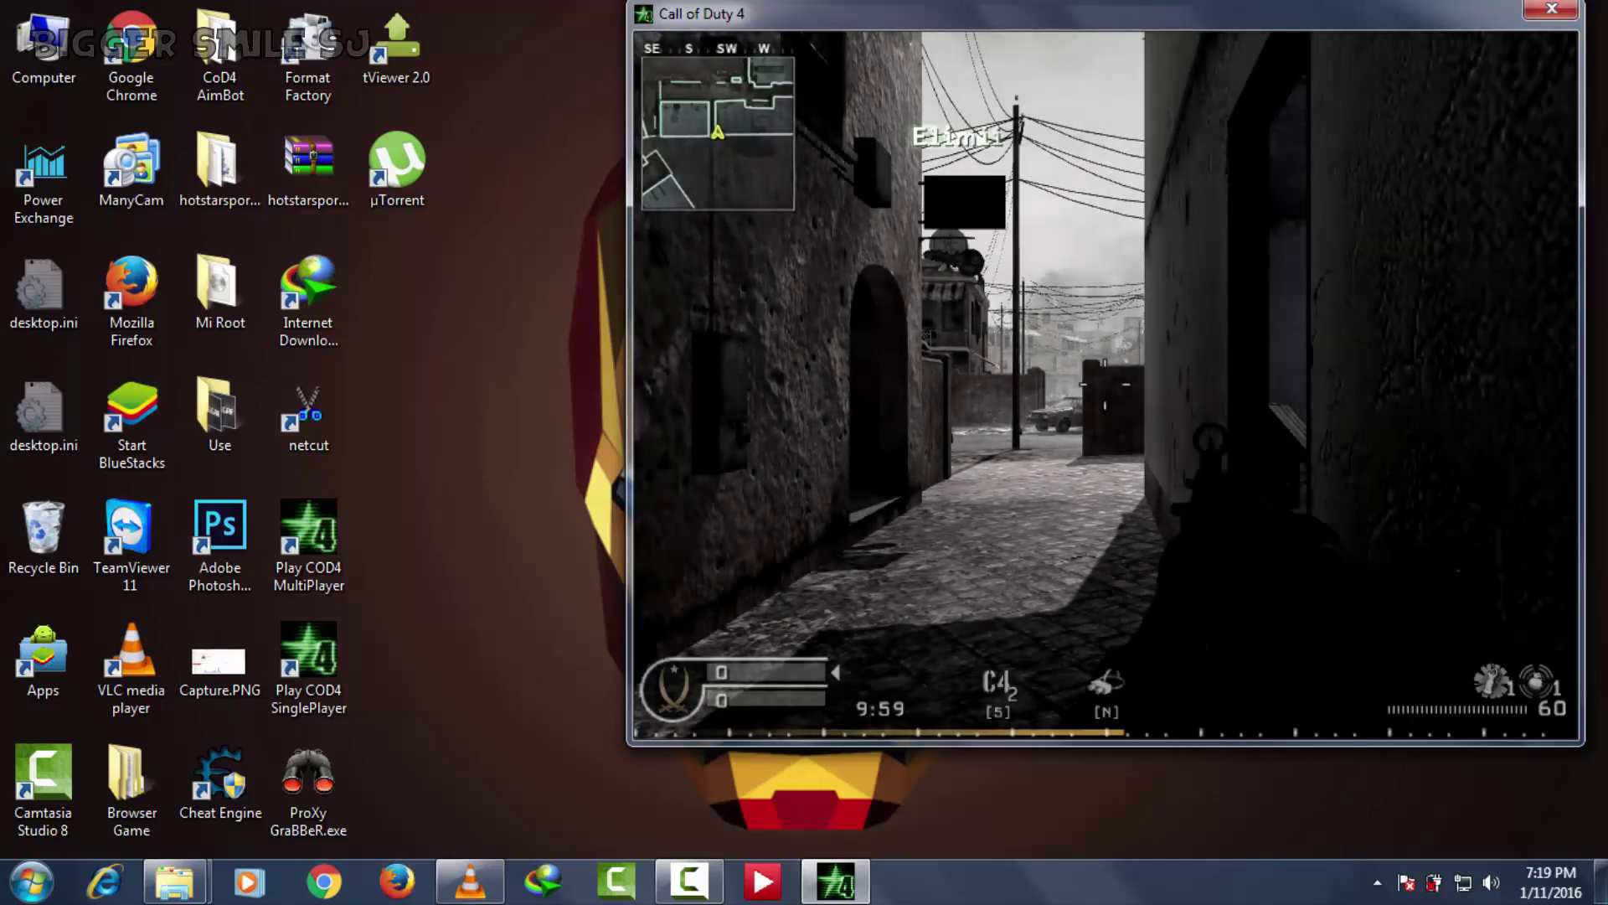
- Check the Master Volume in the game's sound options and return to the match
key("Escape")
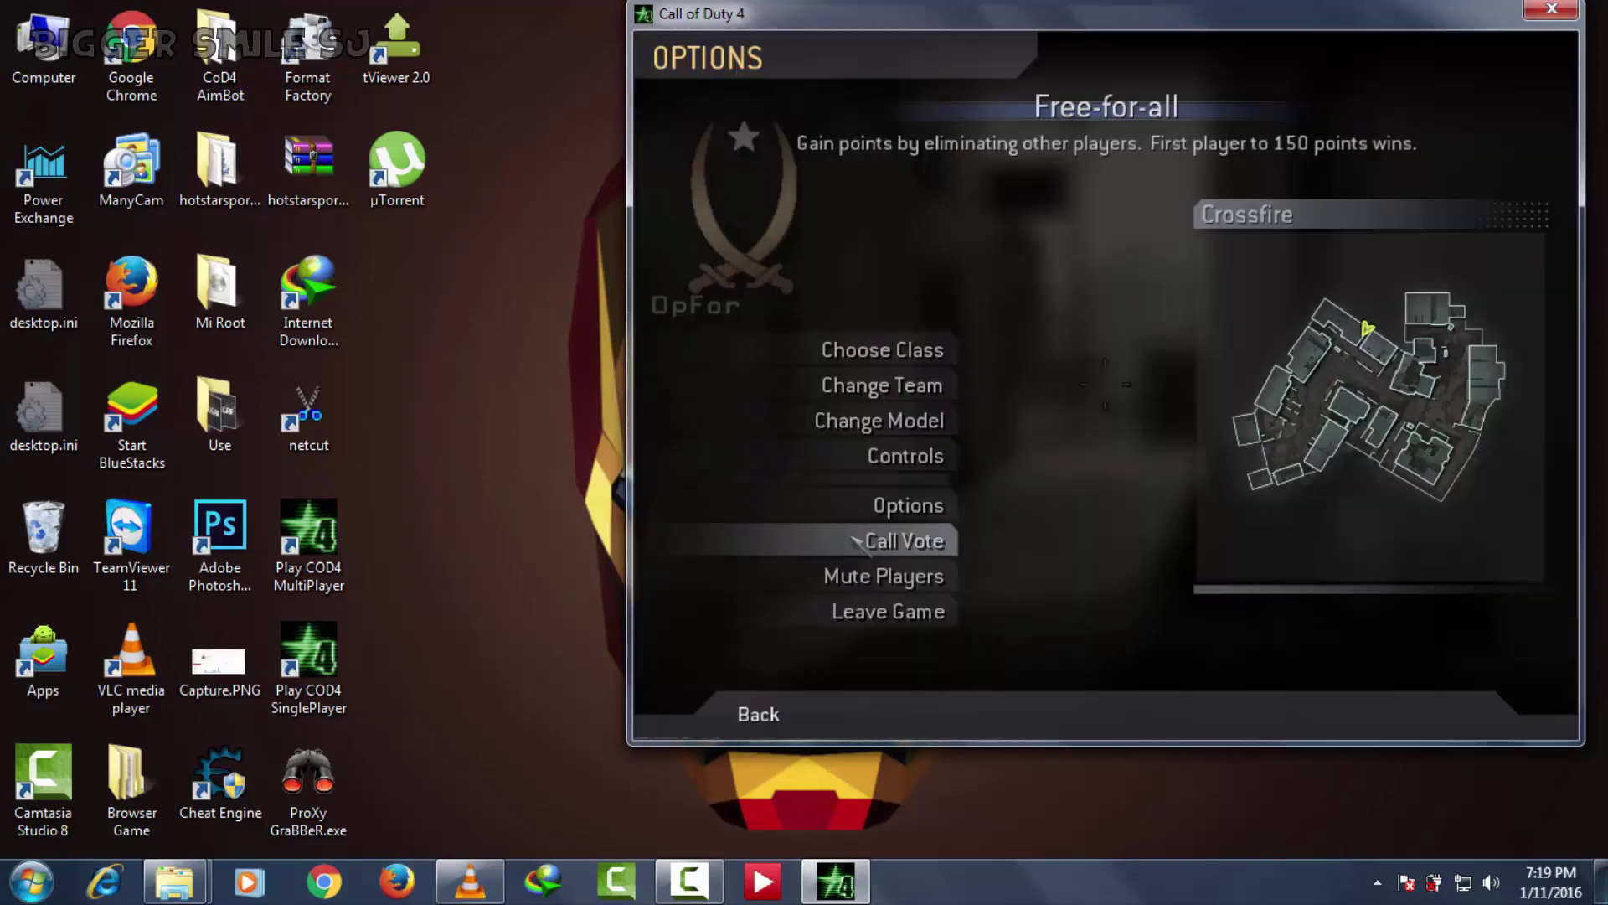
left_click(872, 505)
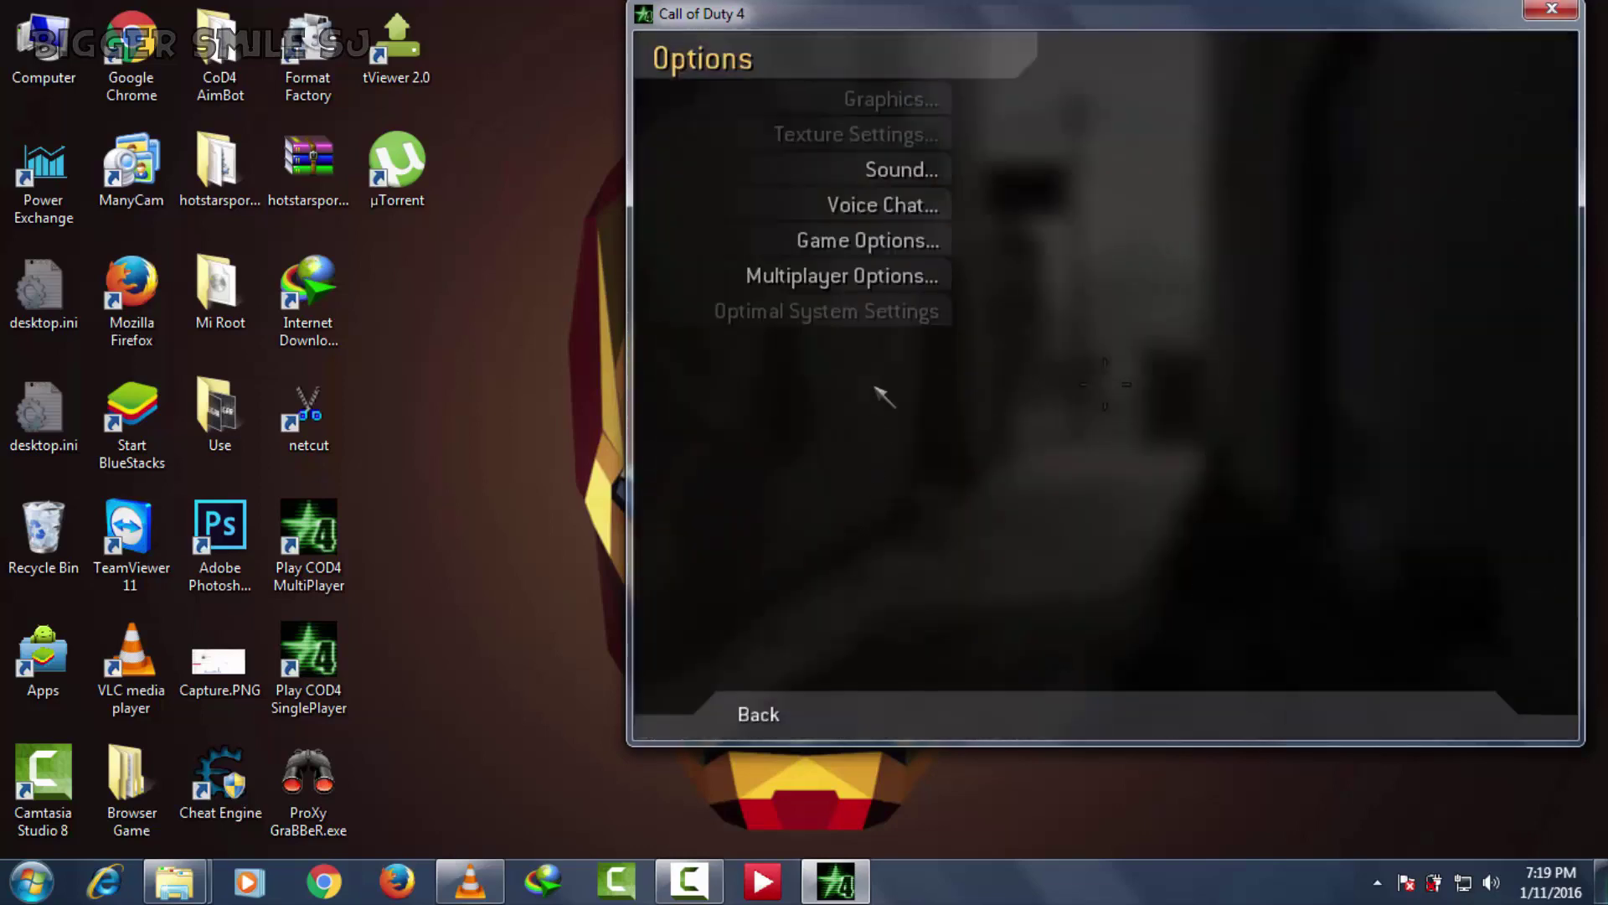
left_click(902, 170)
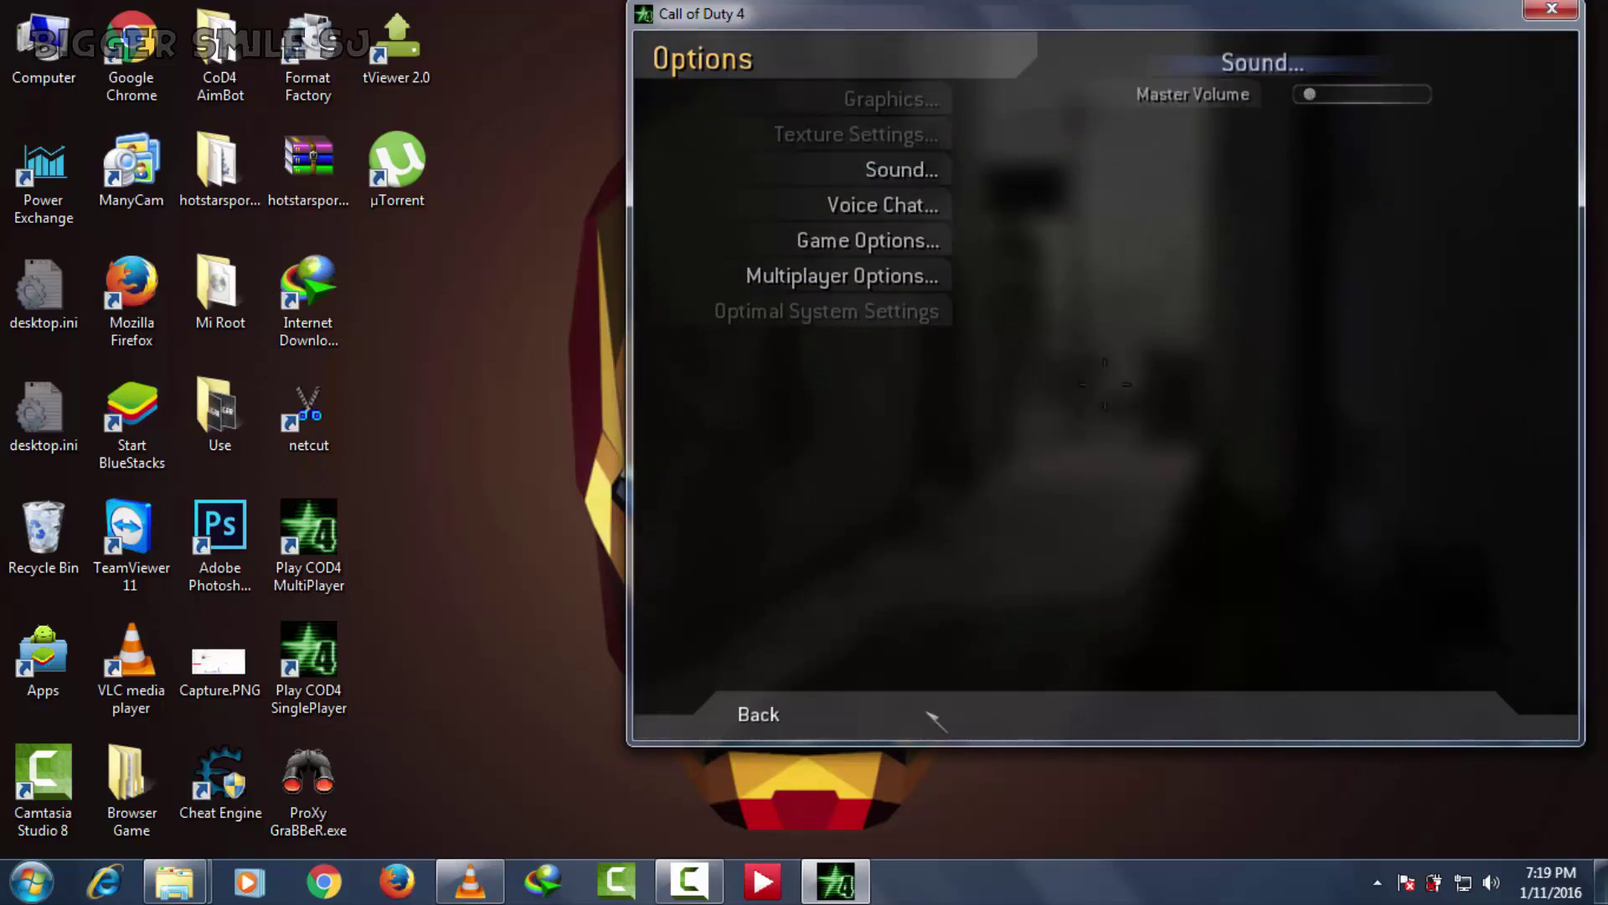
key("Escape")
key("Tab")
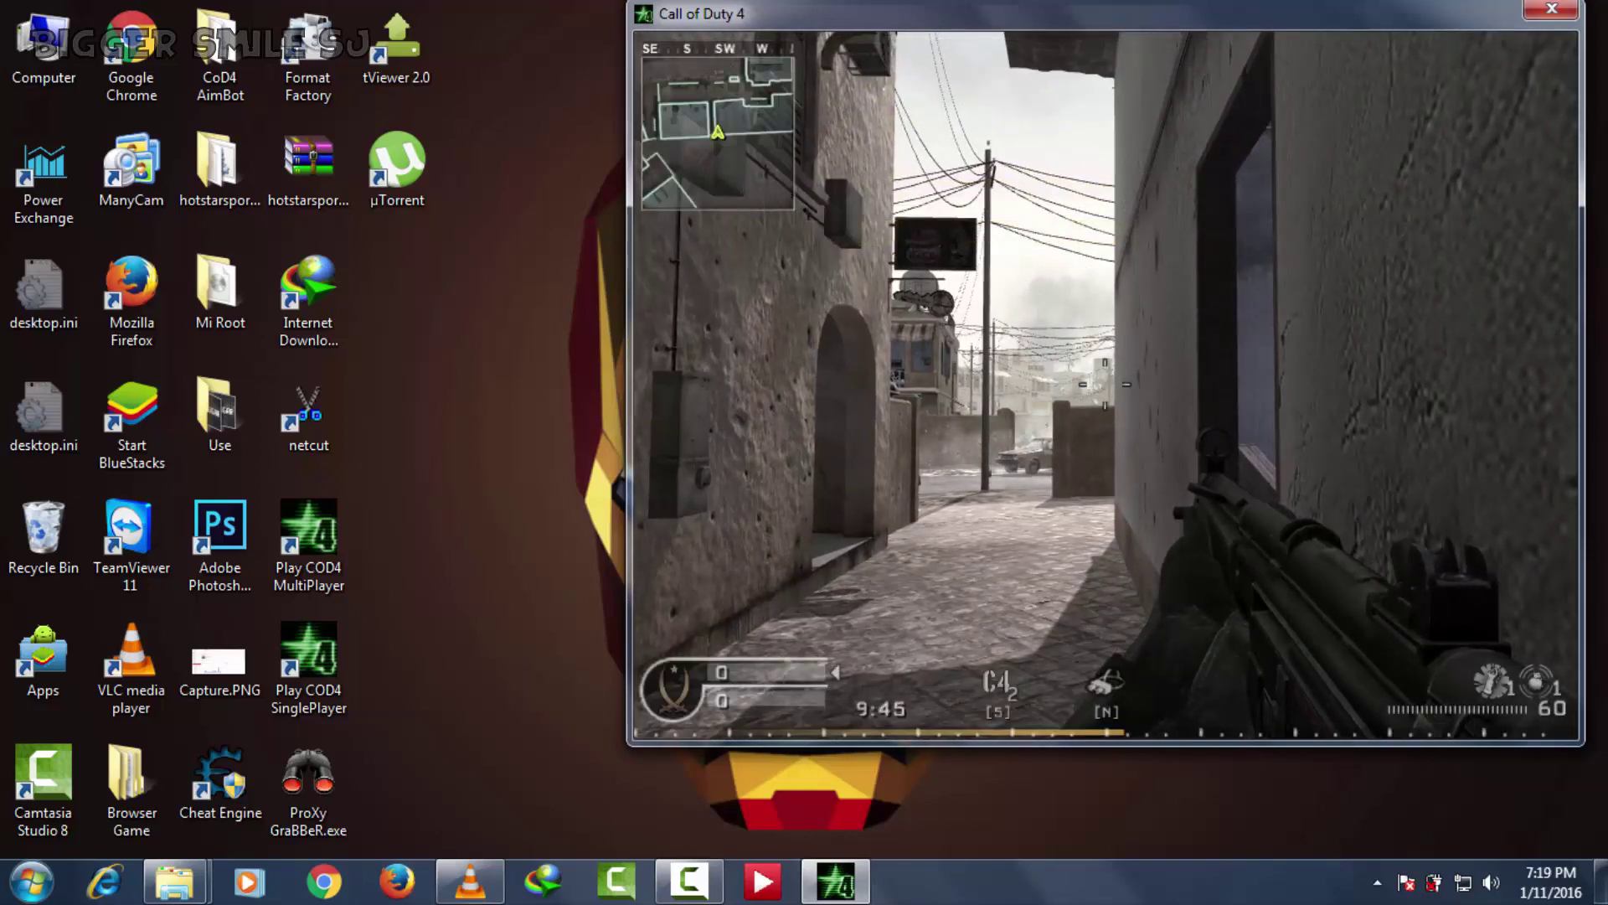
- Add 15 bots to the match with the console command /svr_pezbots 15 and return to the game
key("grave")
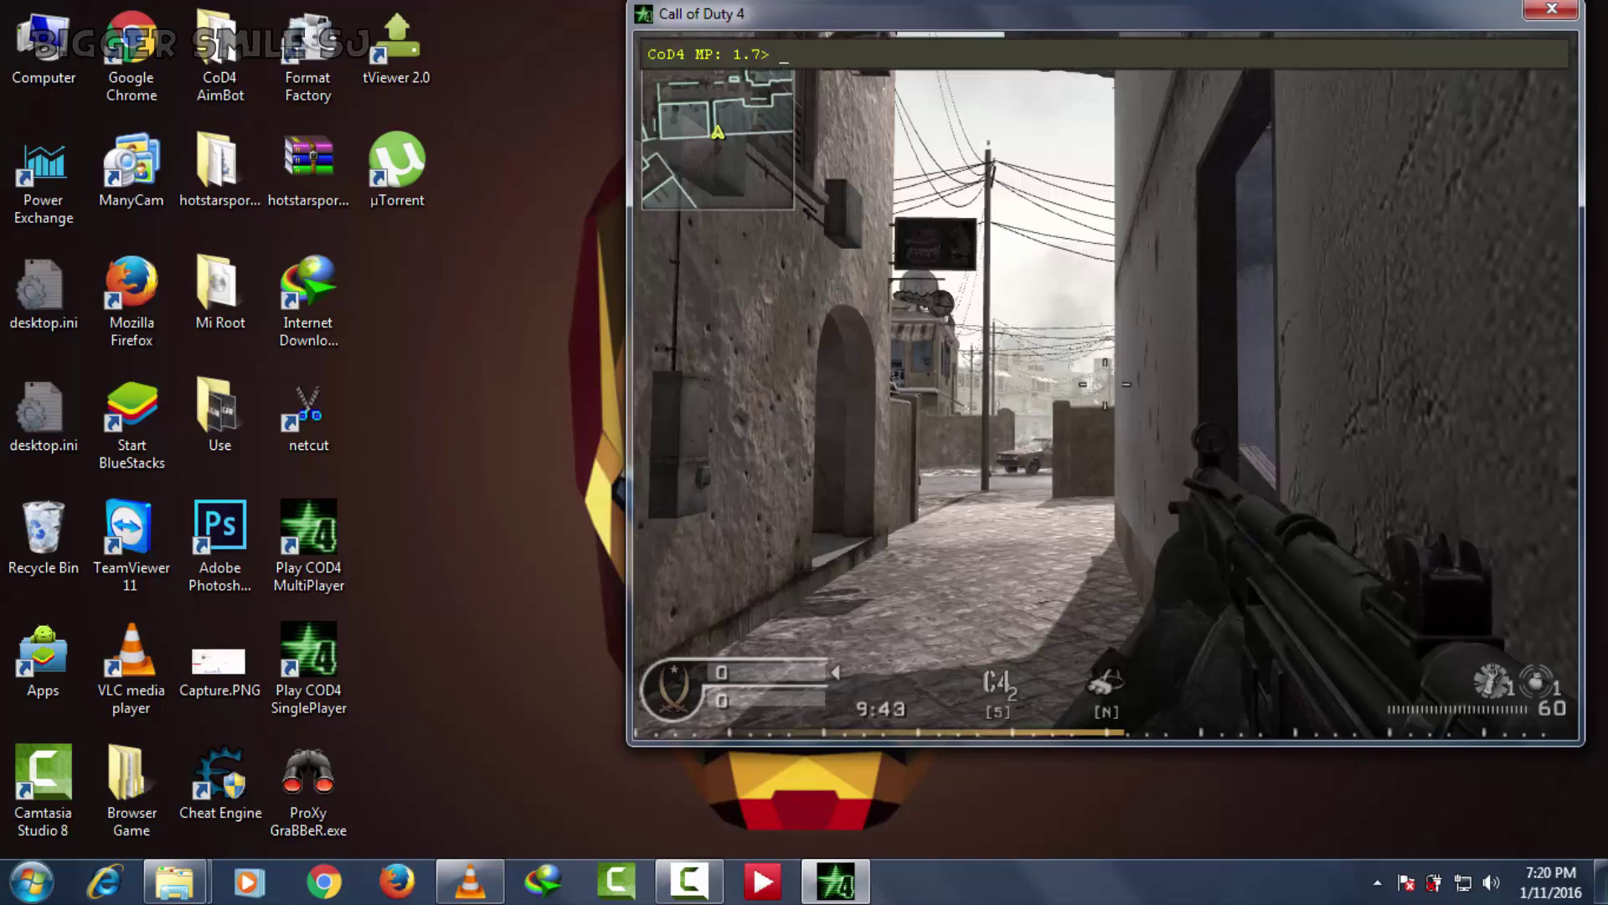
type("/")
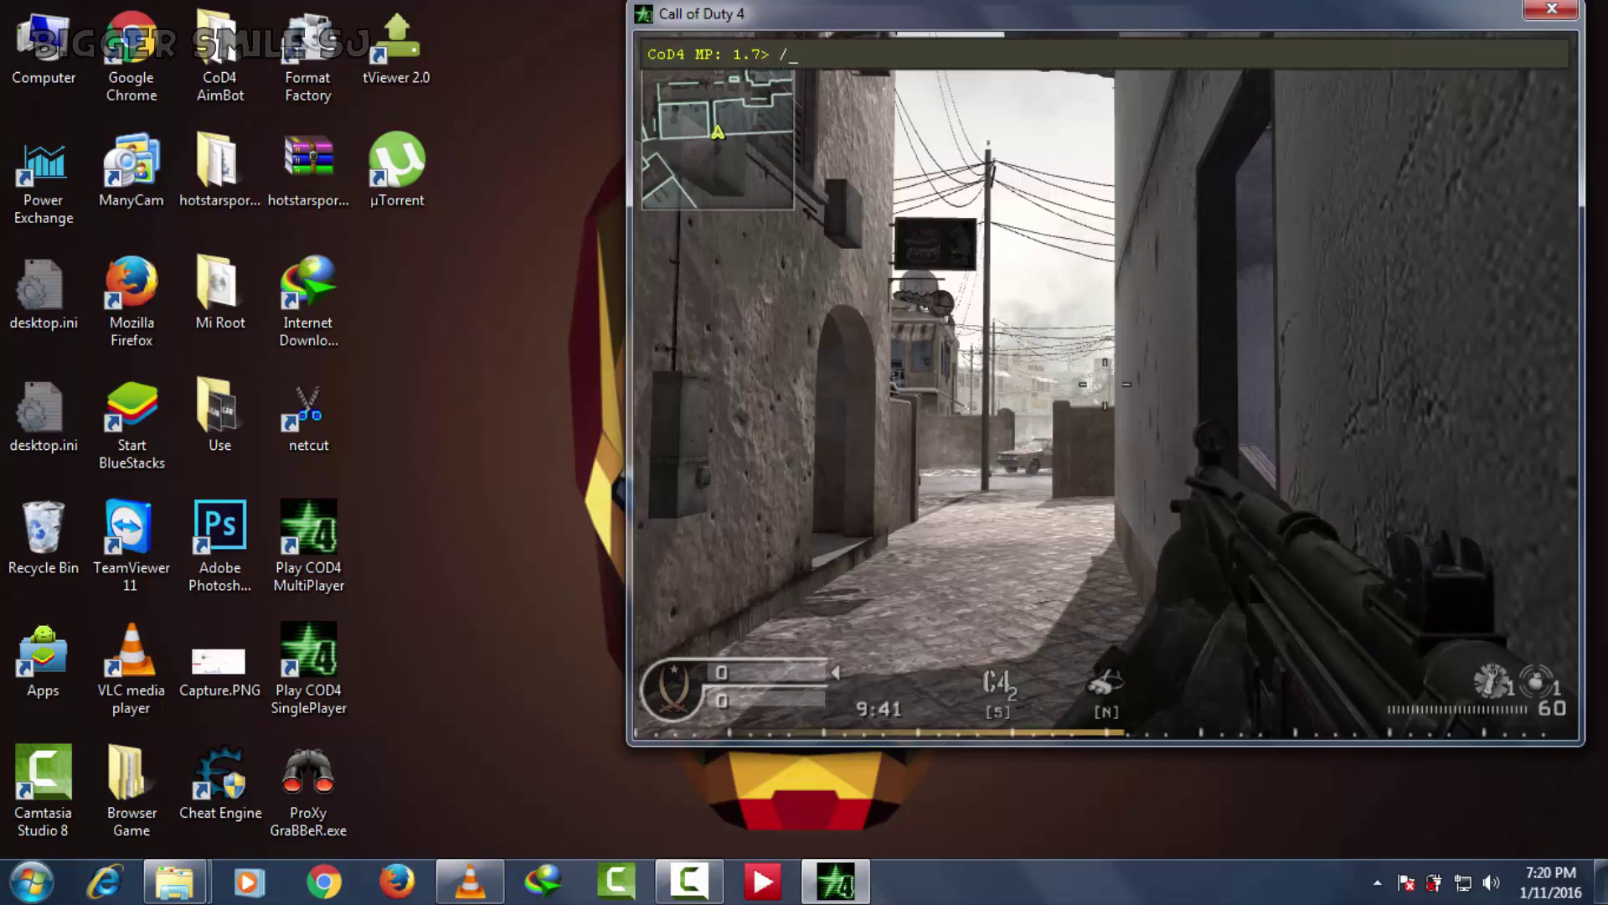
type("svr_p")
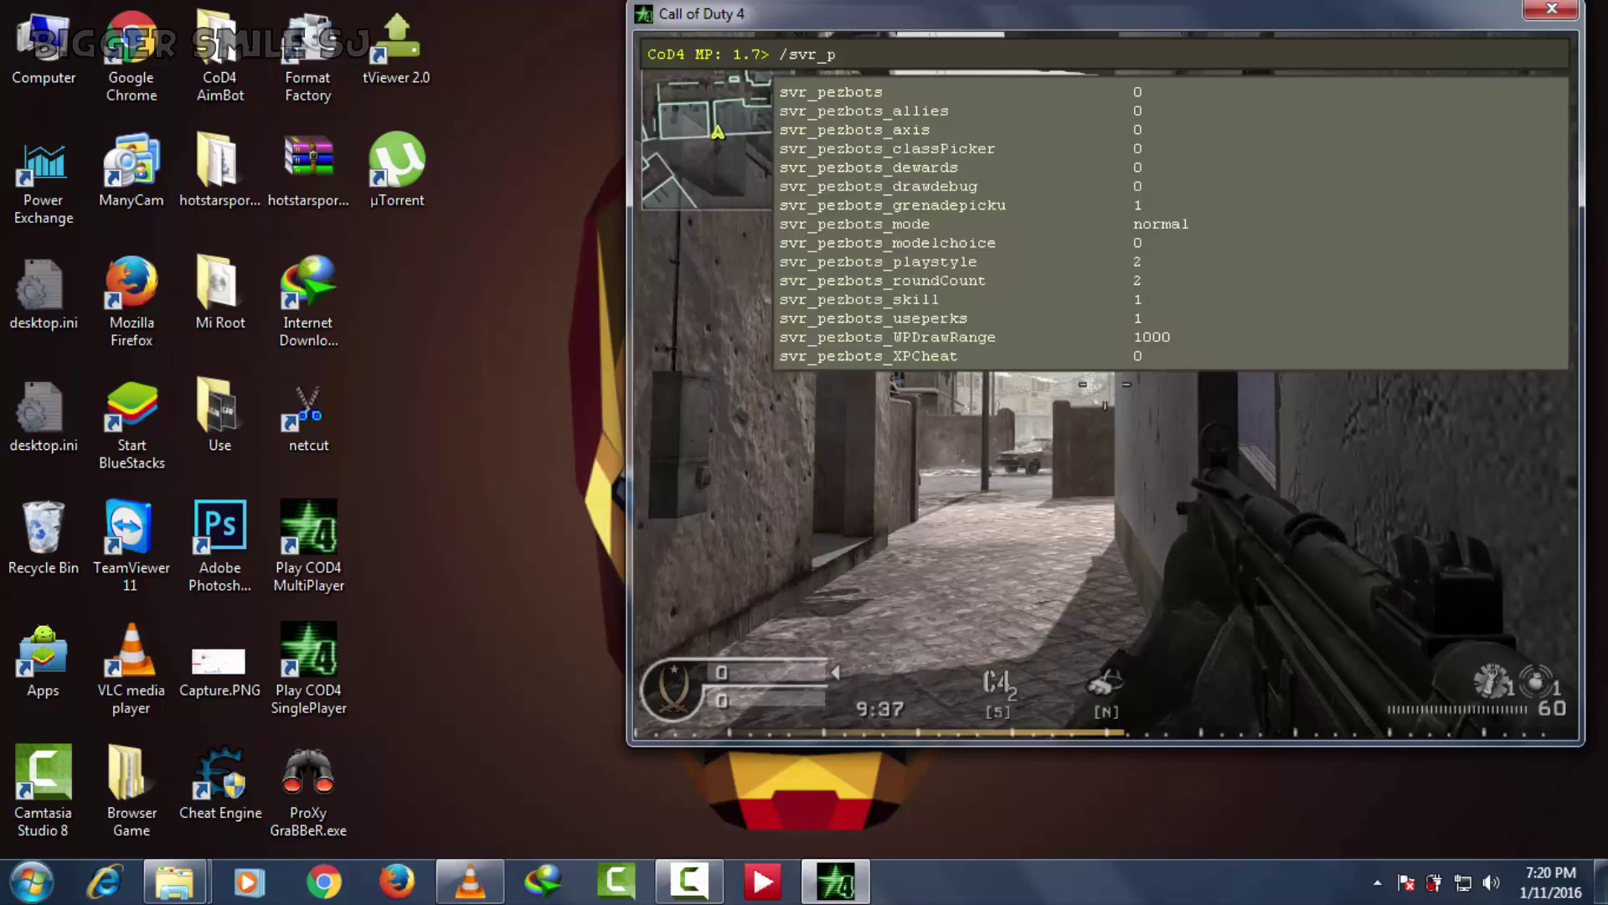
type("ezbo")
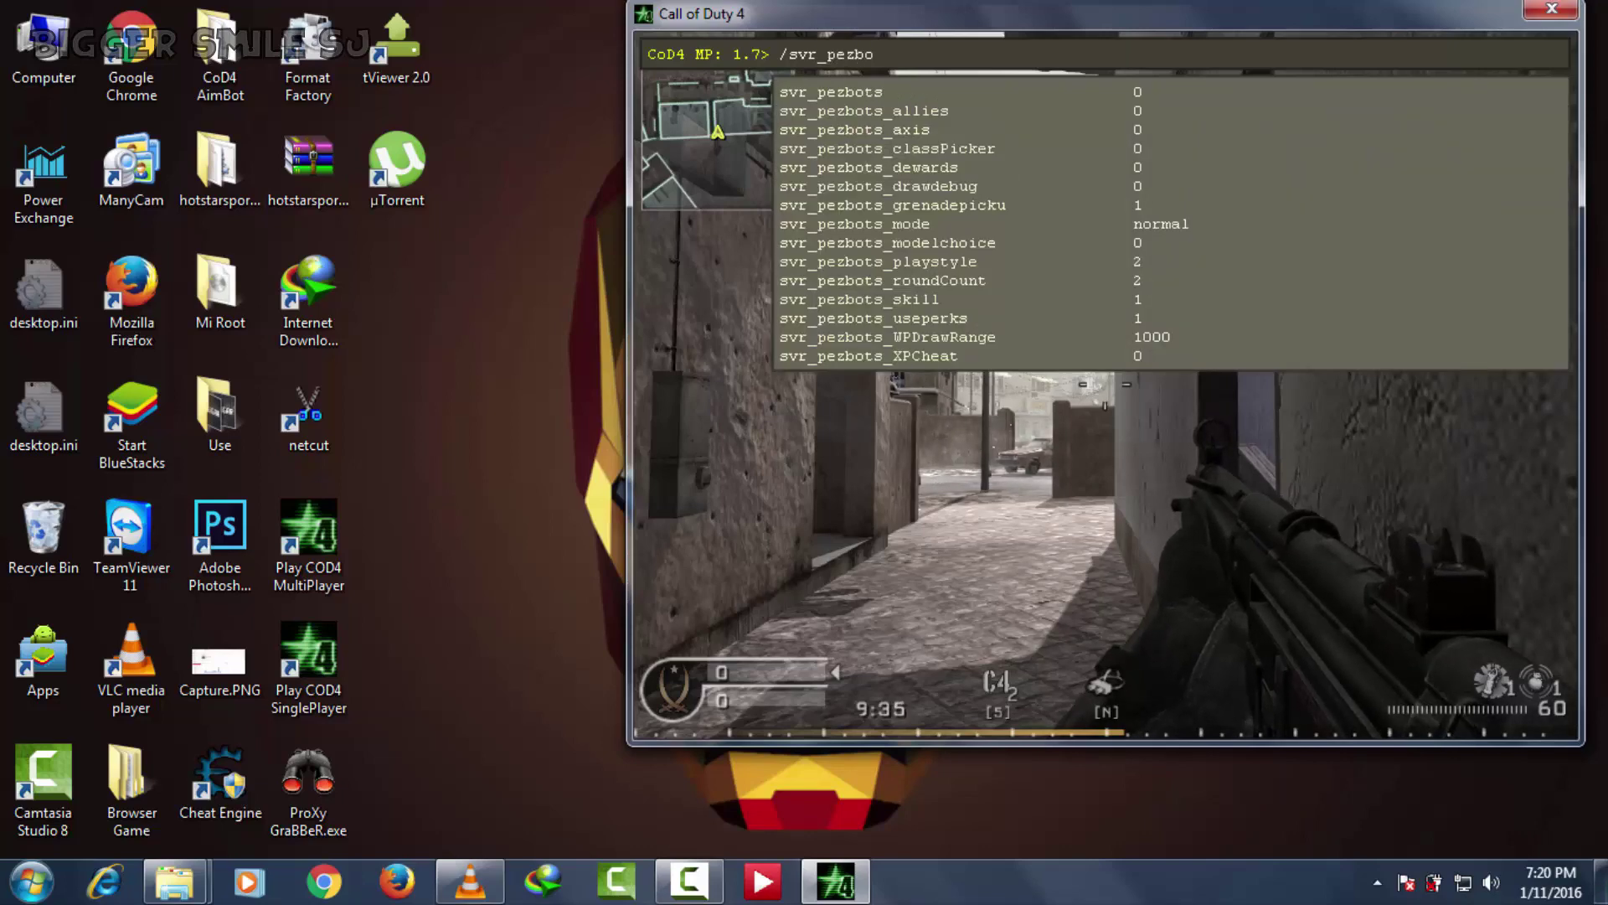
type("ts 15")
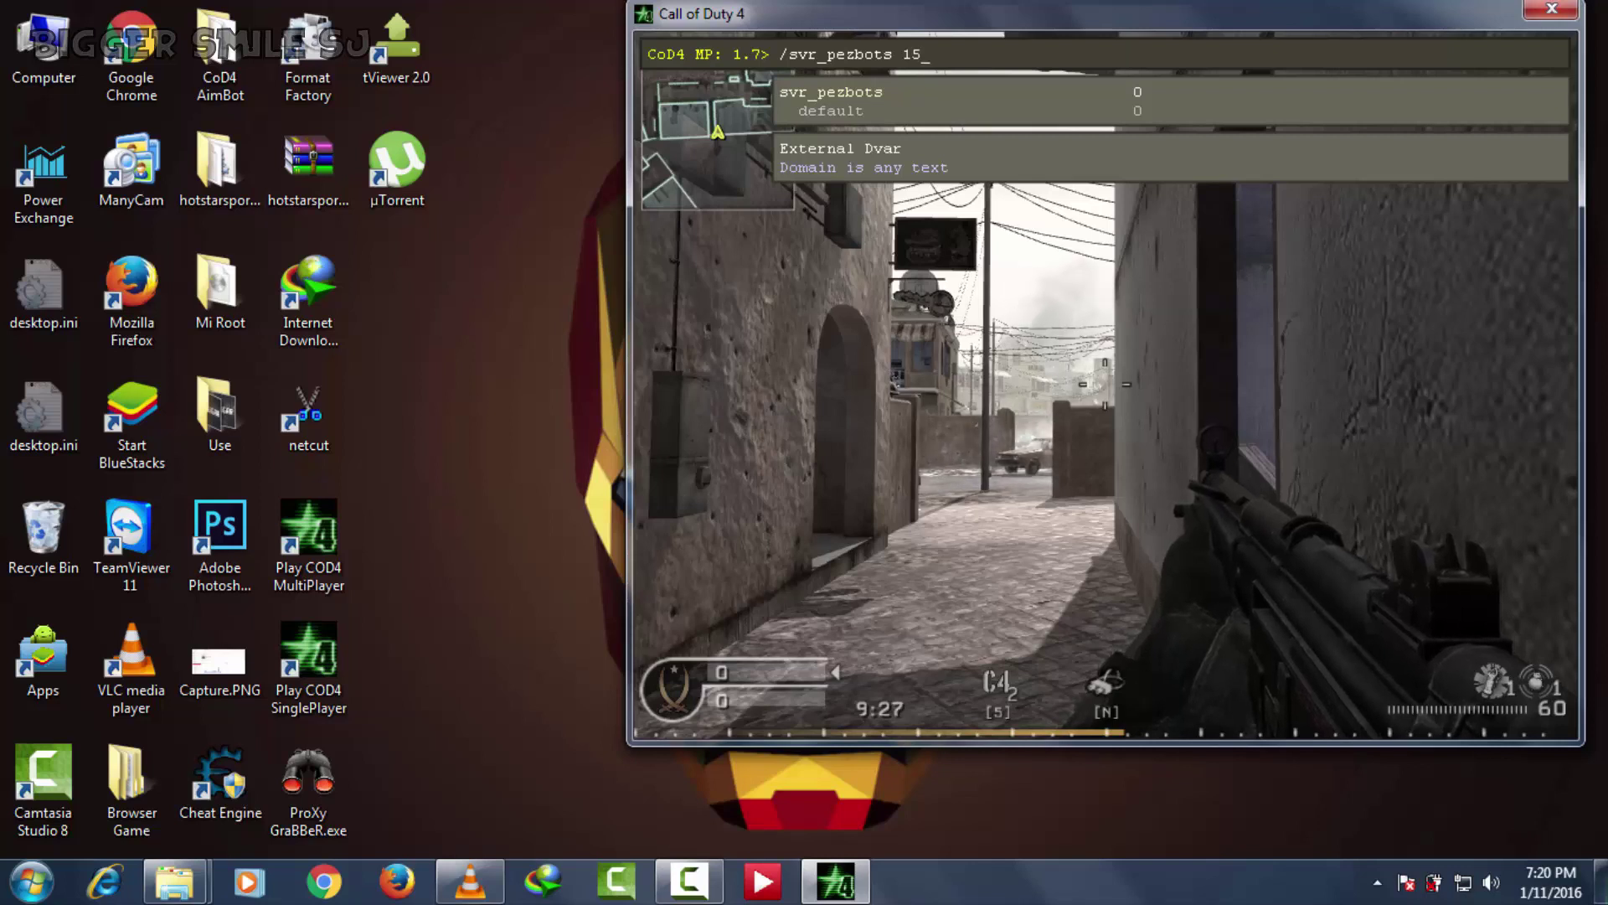
key("Return")
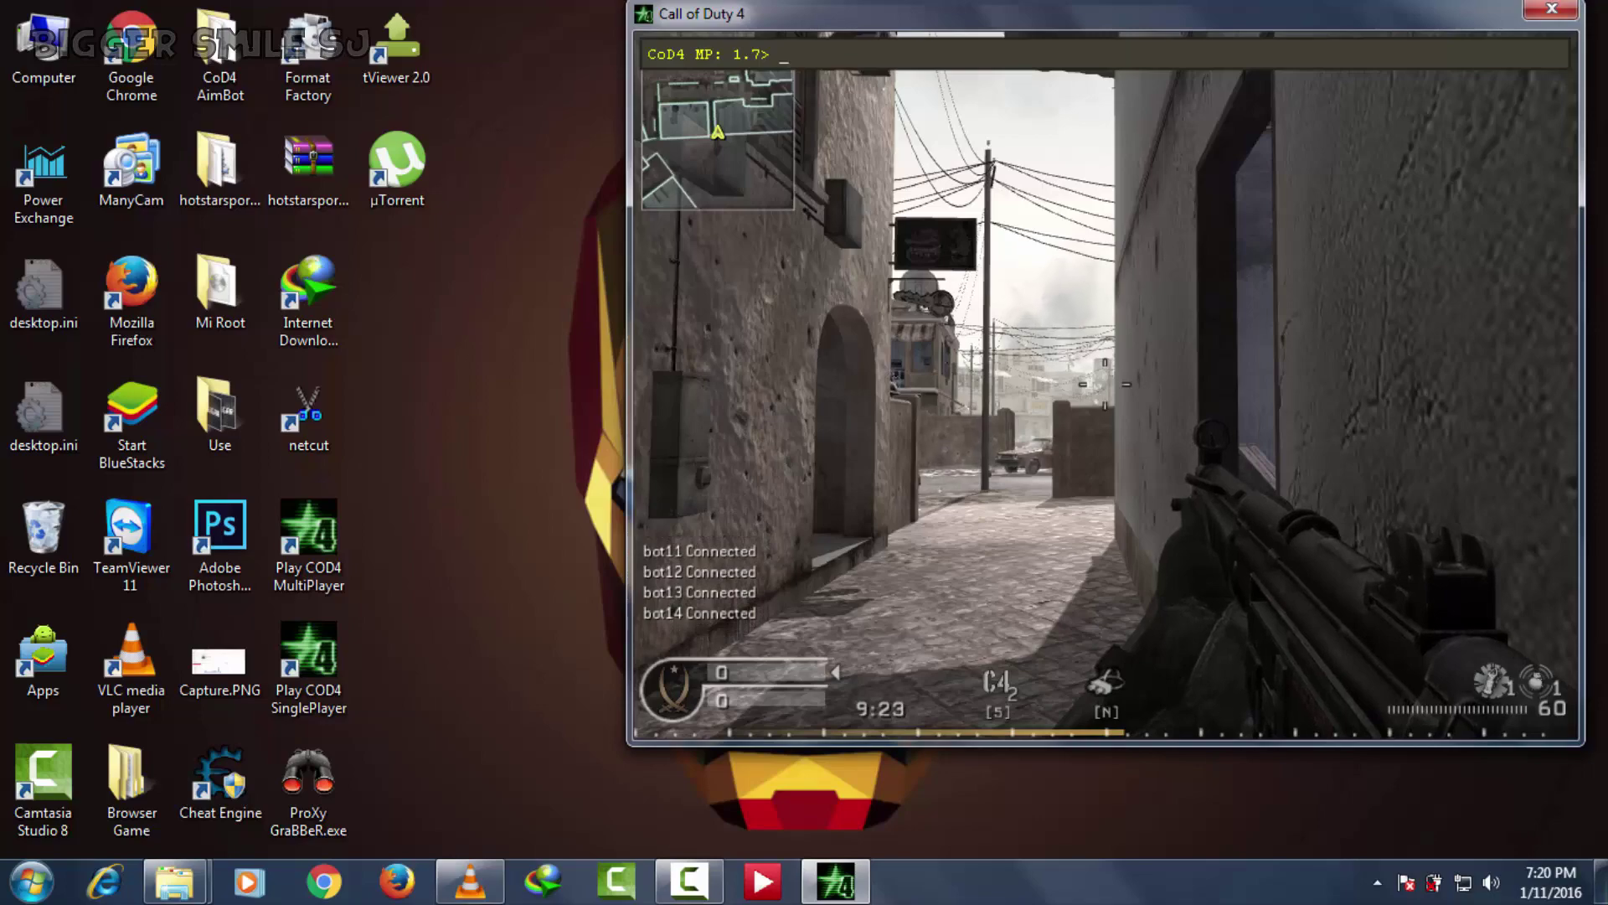
key("grave")
- Move the player out of the alley and through the checkered-floor room to the storeroom with watermelon shelves
key("w")
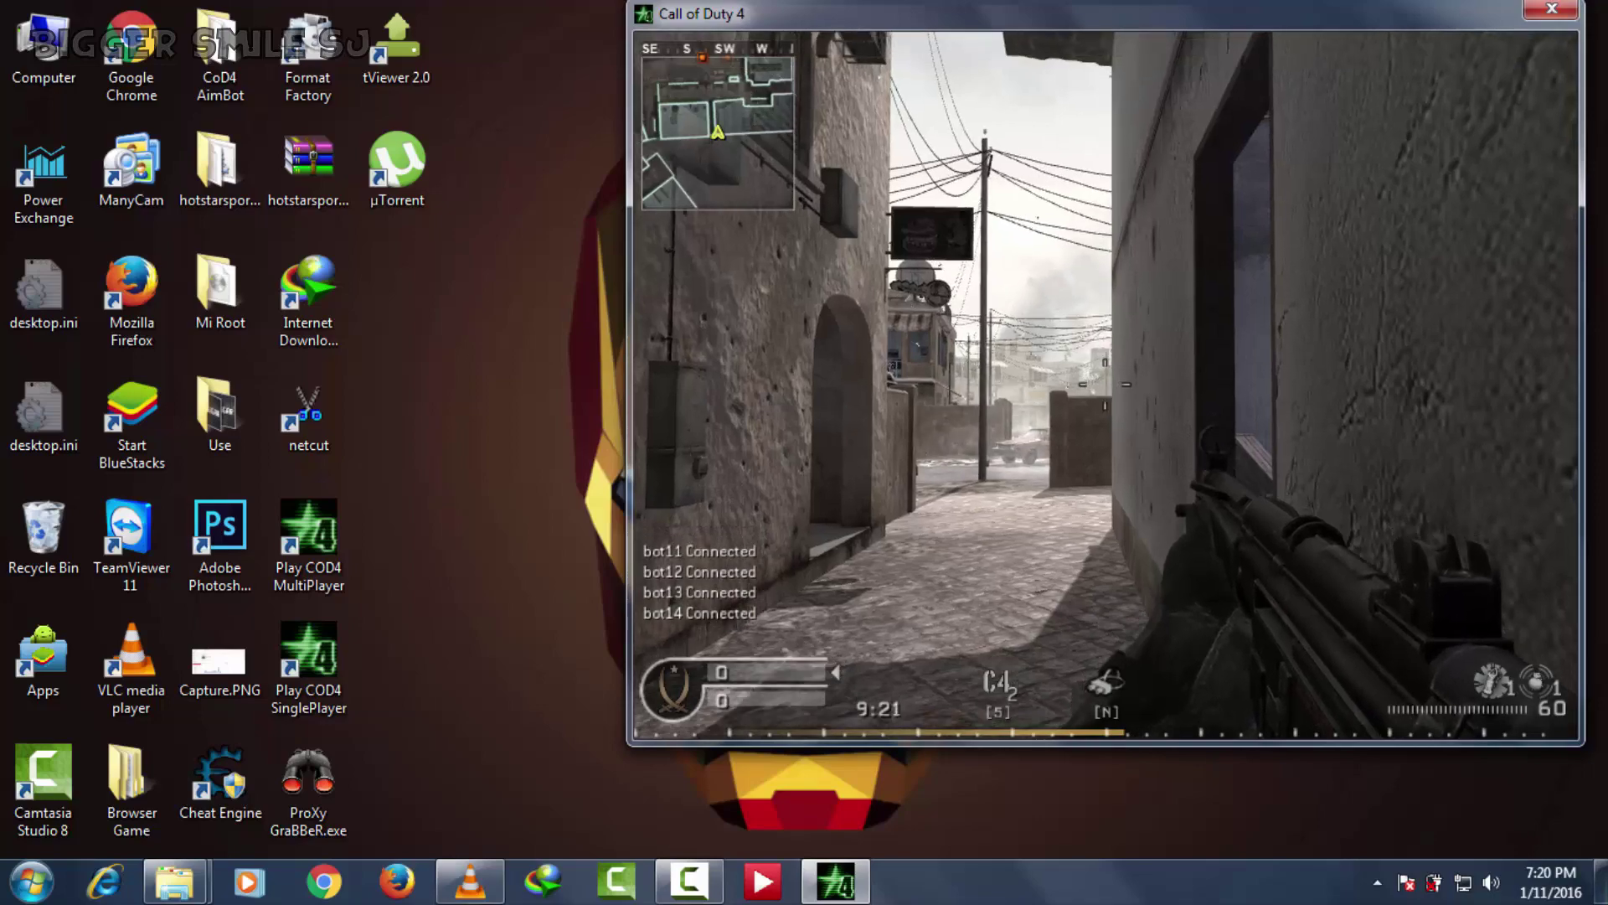
key("w")
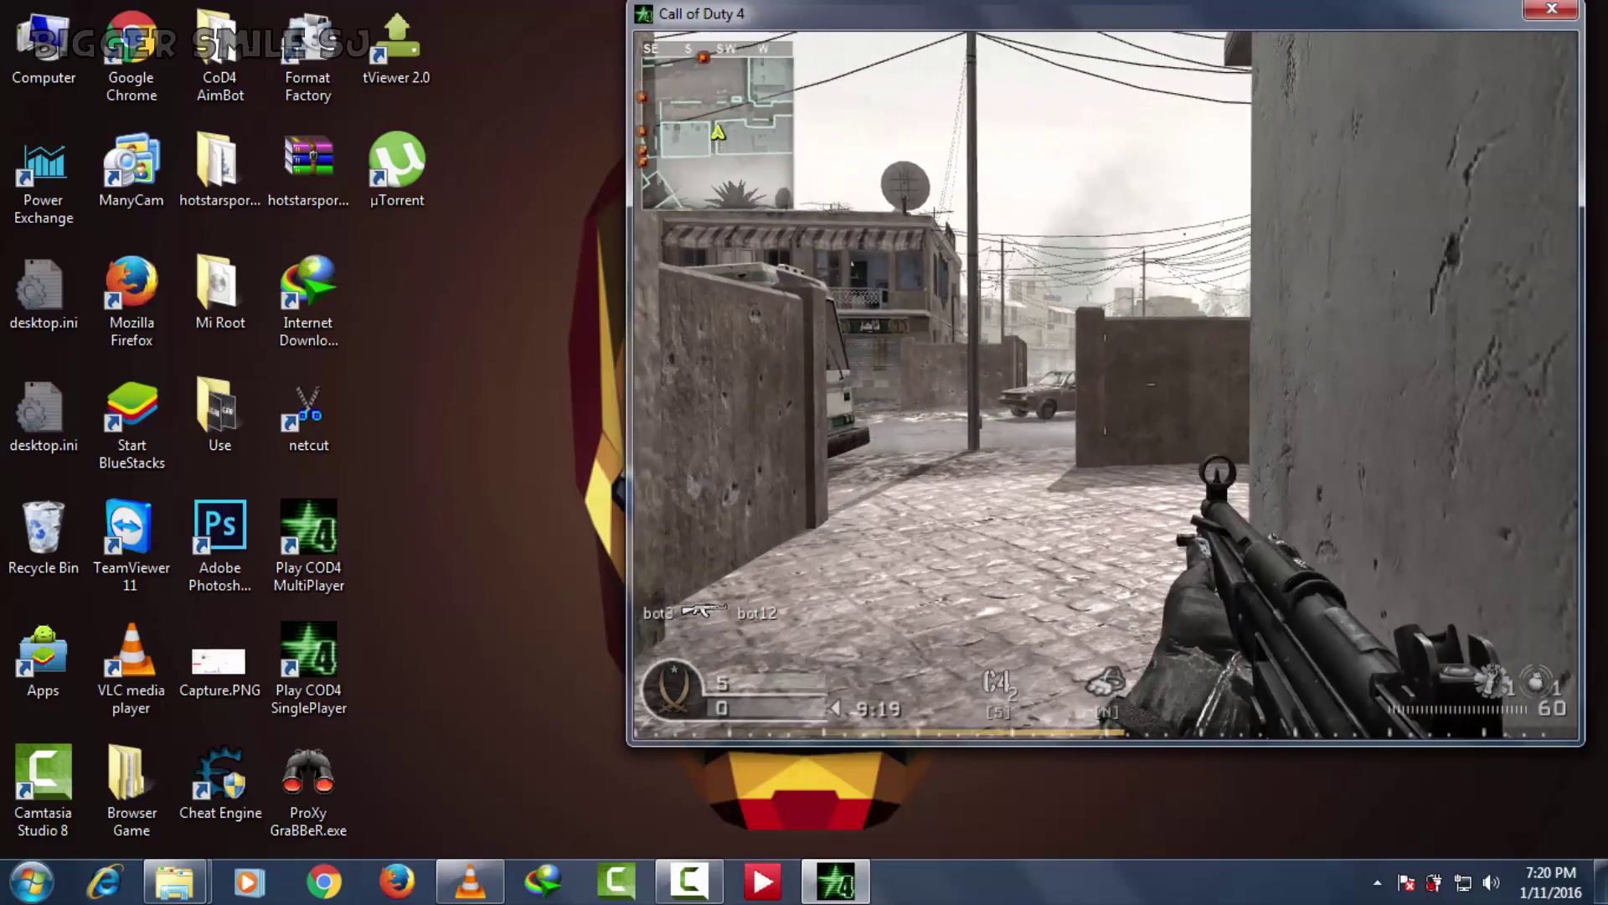
key("w")
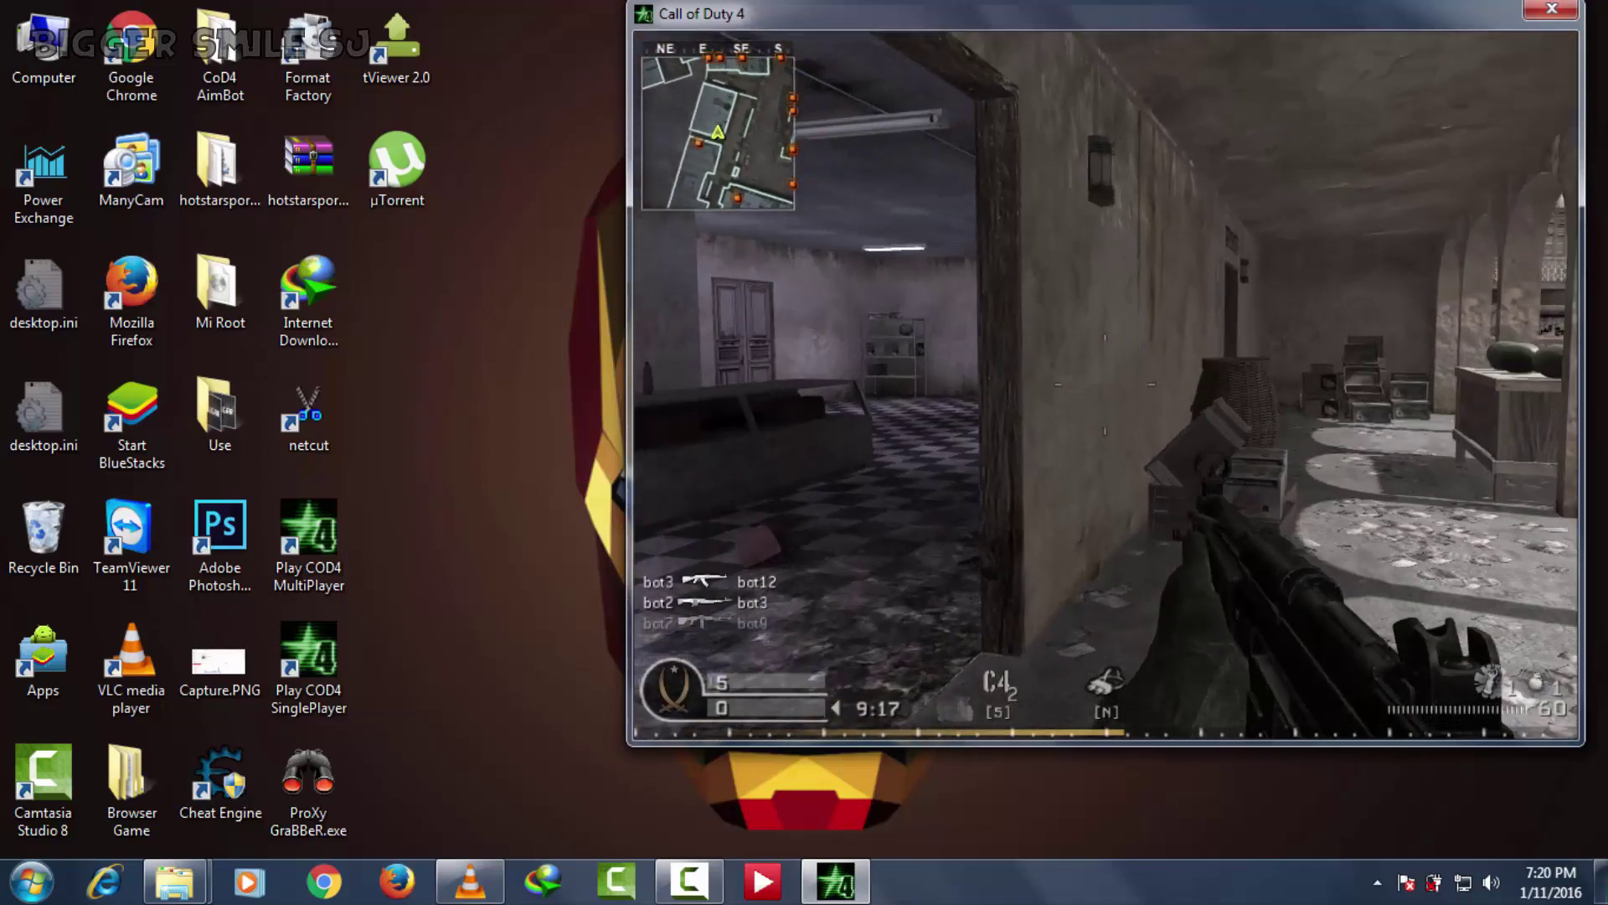
key("w")
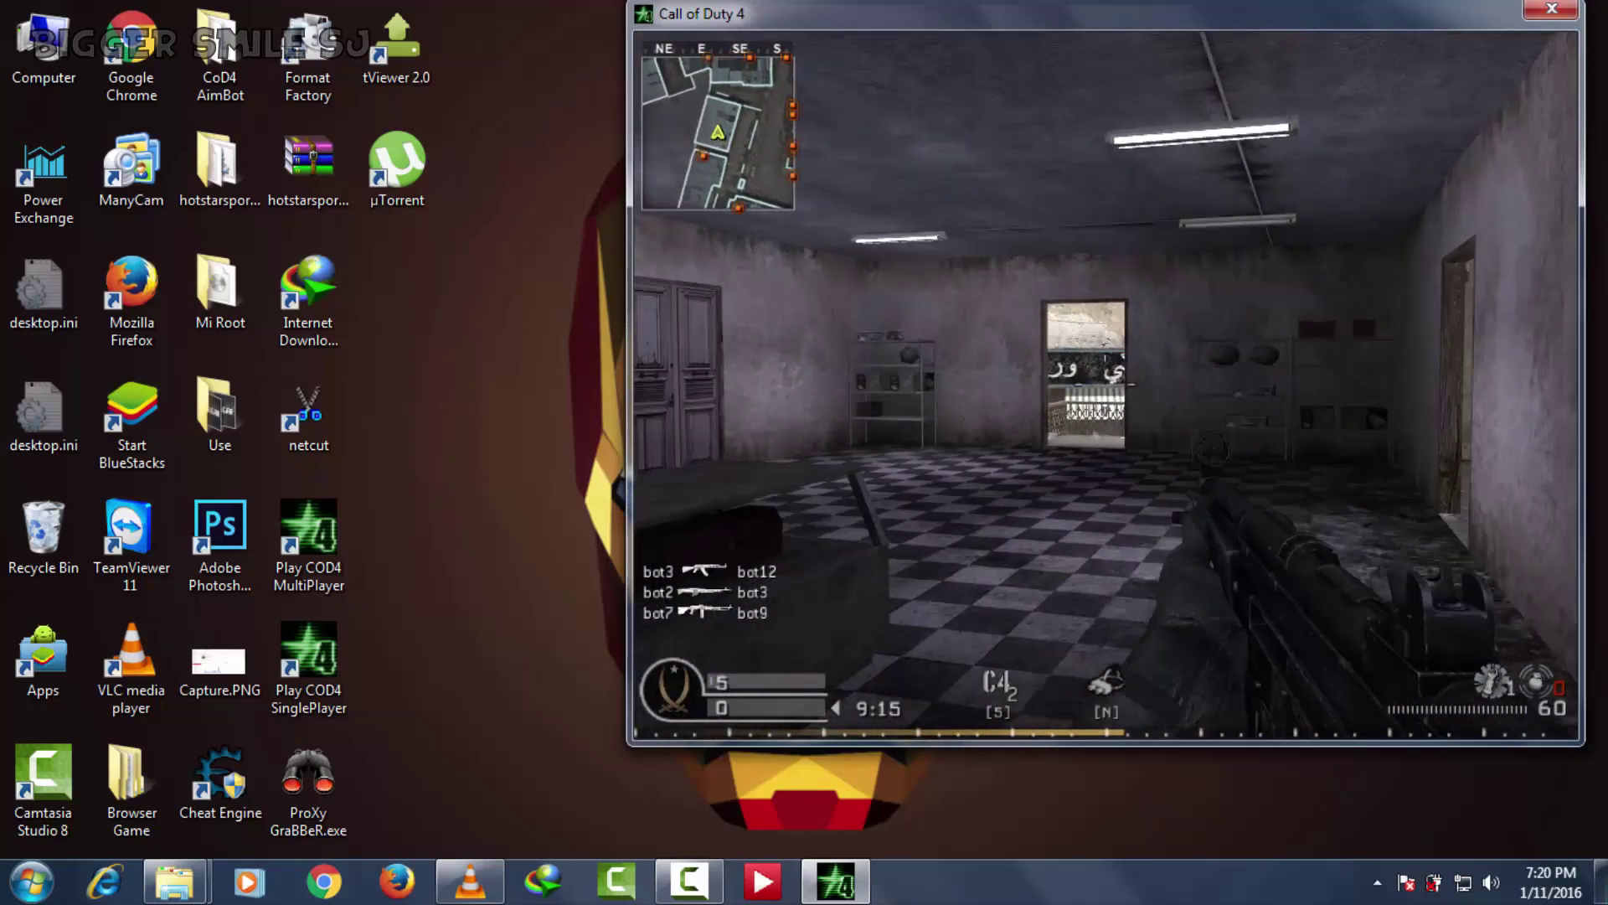
key("w")
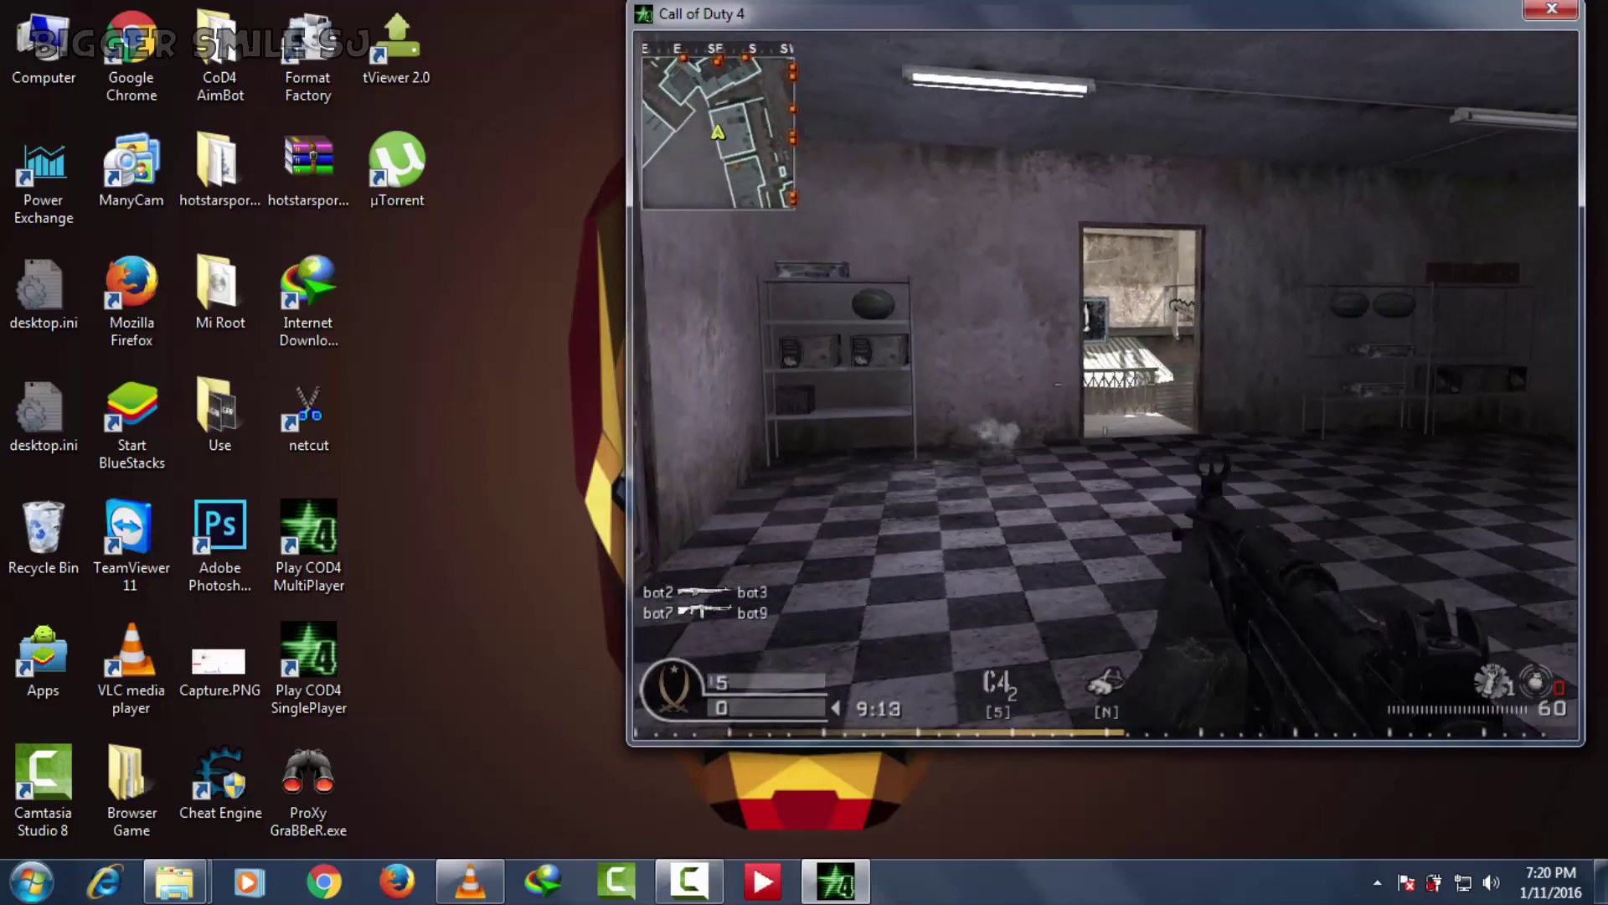
key("s")
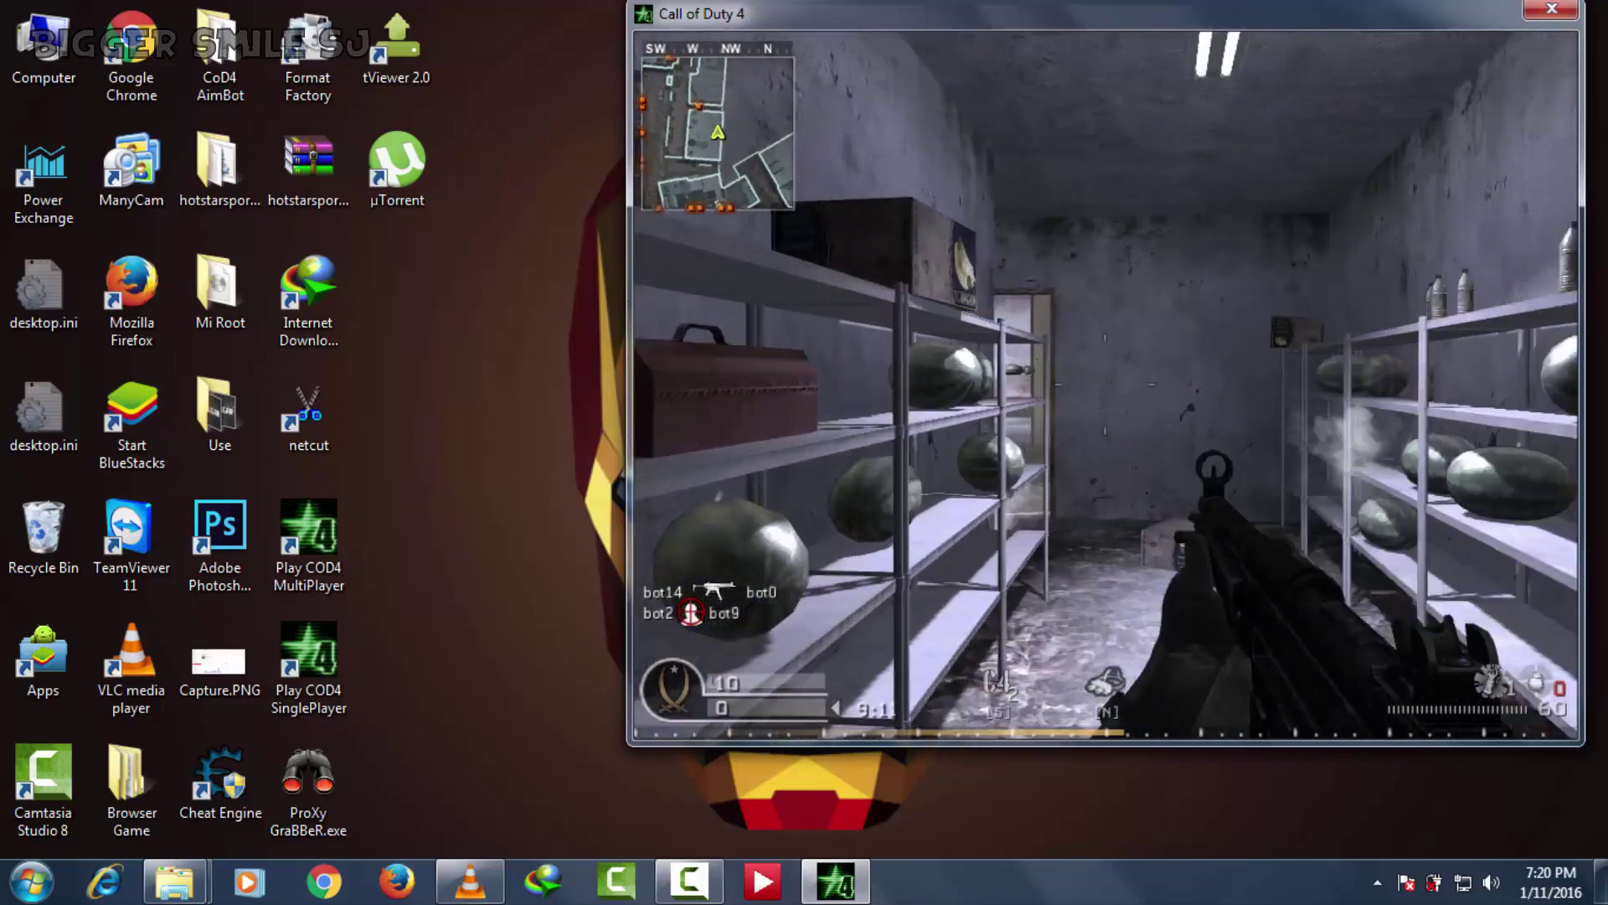